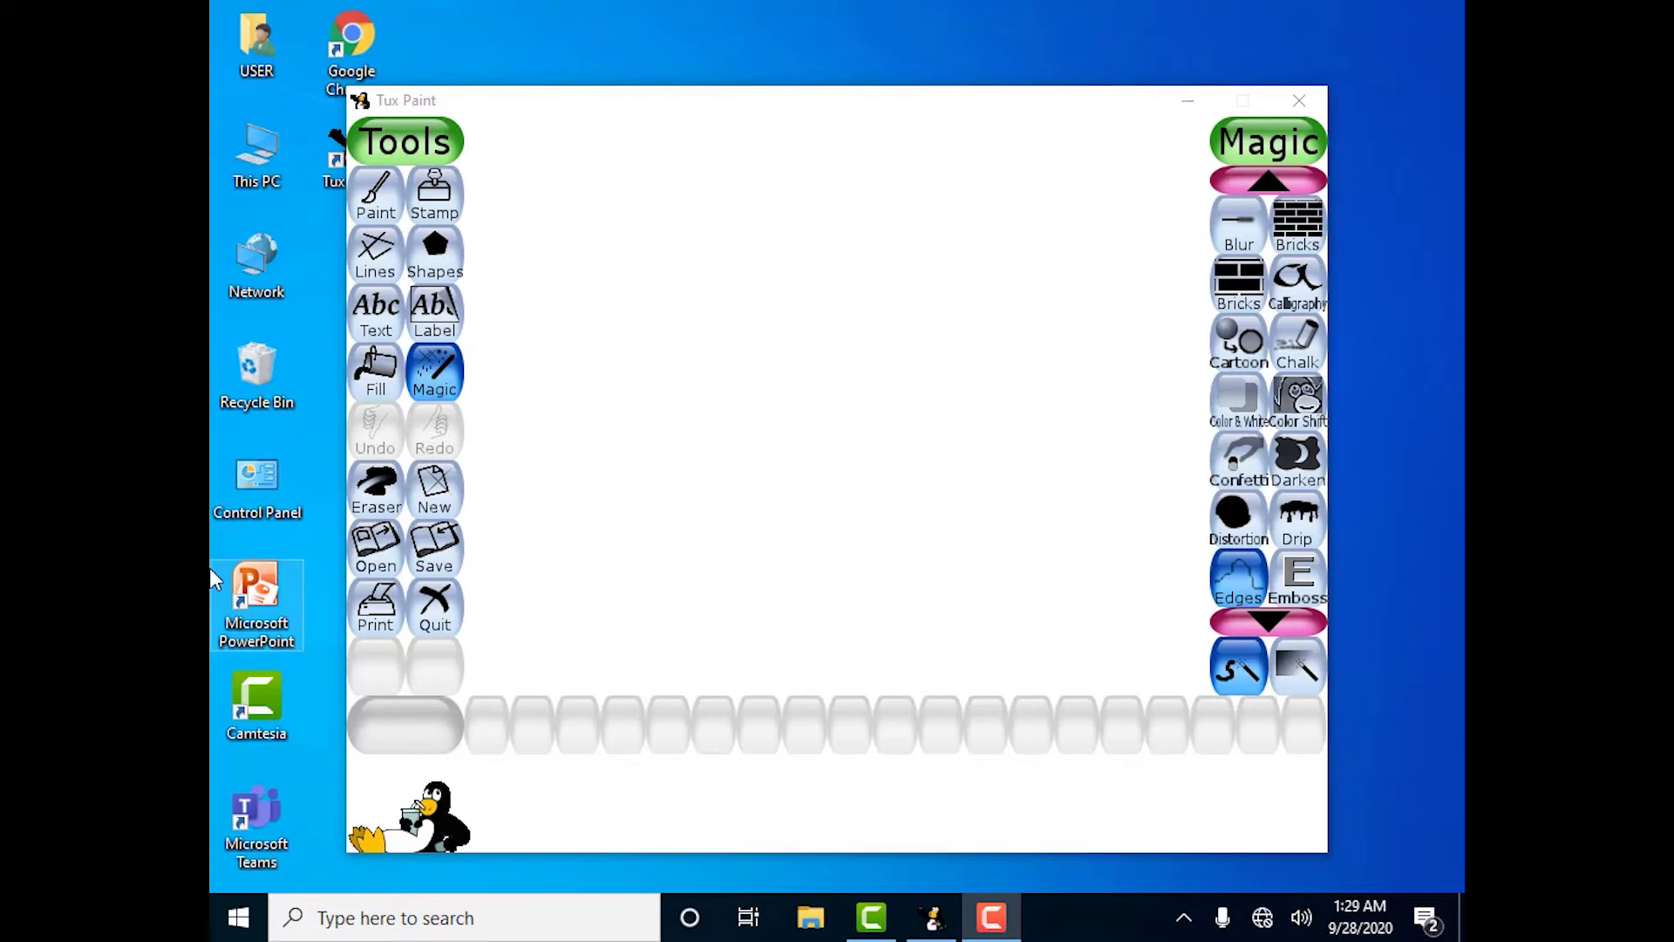
- Draw a large tilted pink square outline in the upper middle of the canvas with the Shapes tool
left_click(437, 284)
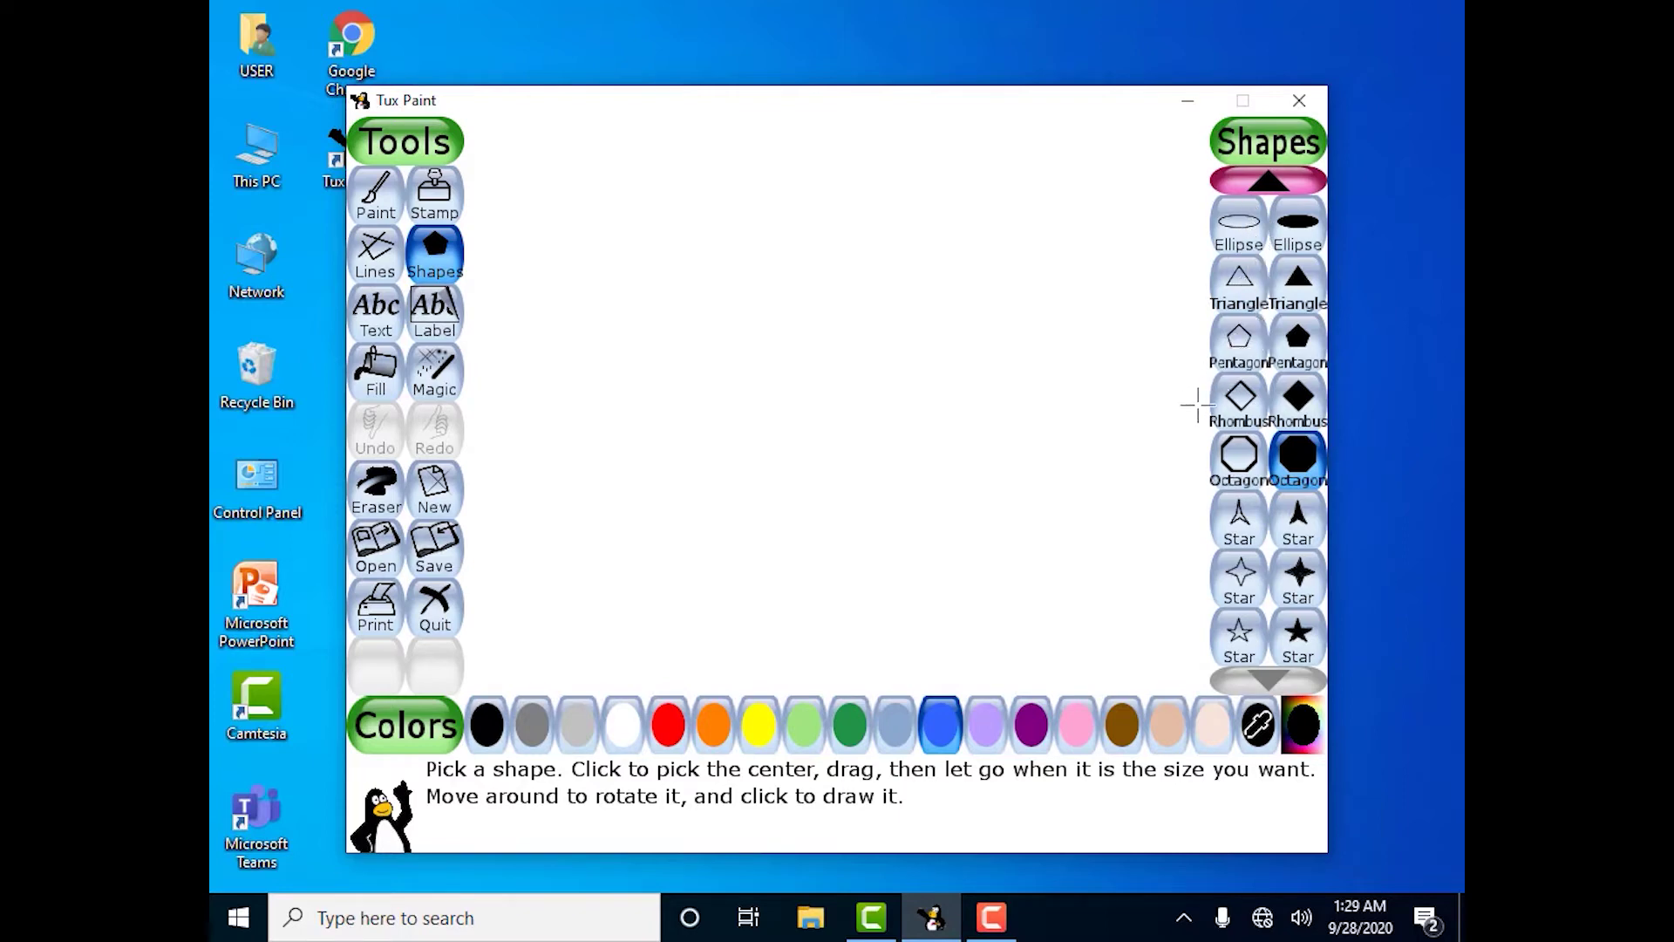
left_click(1269, 182)
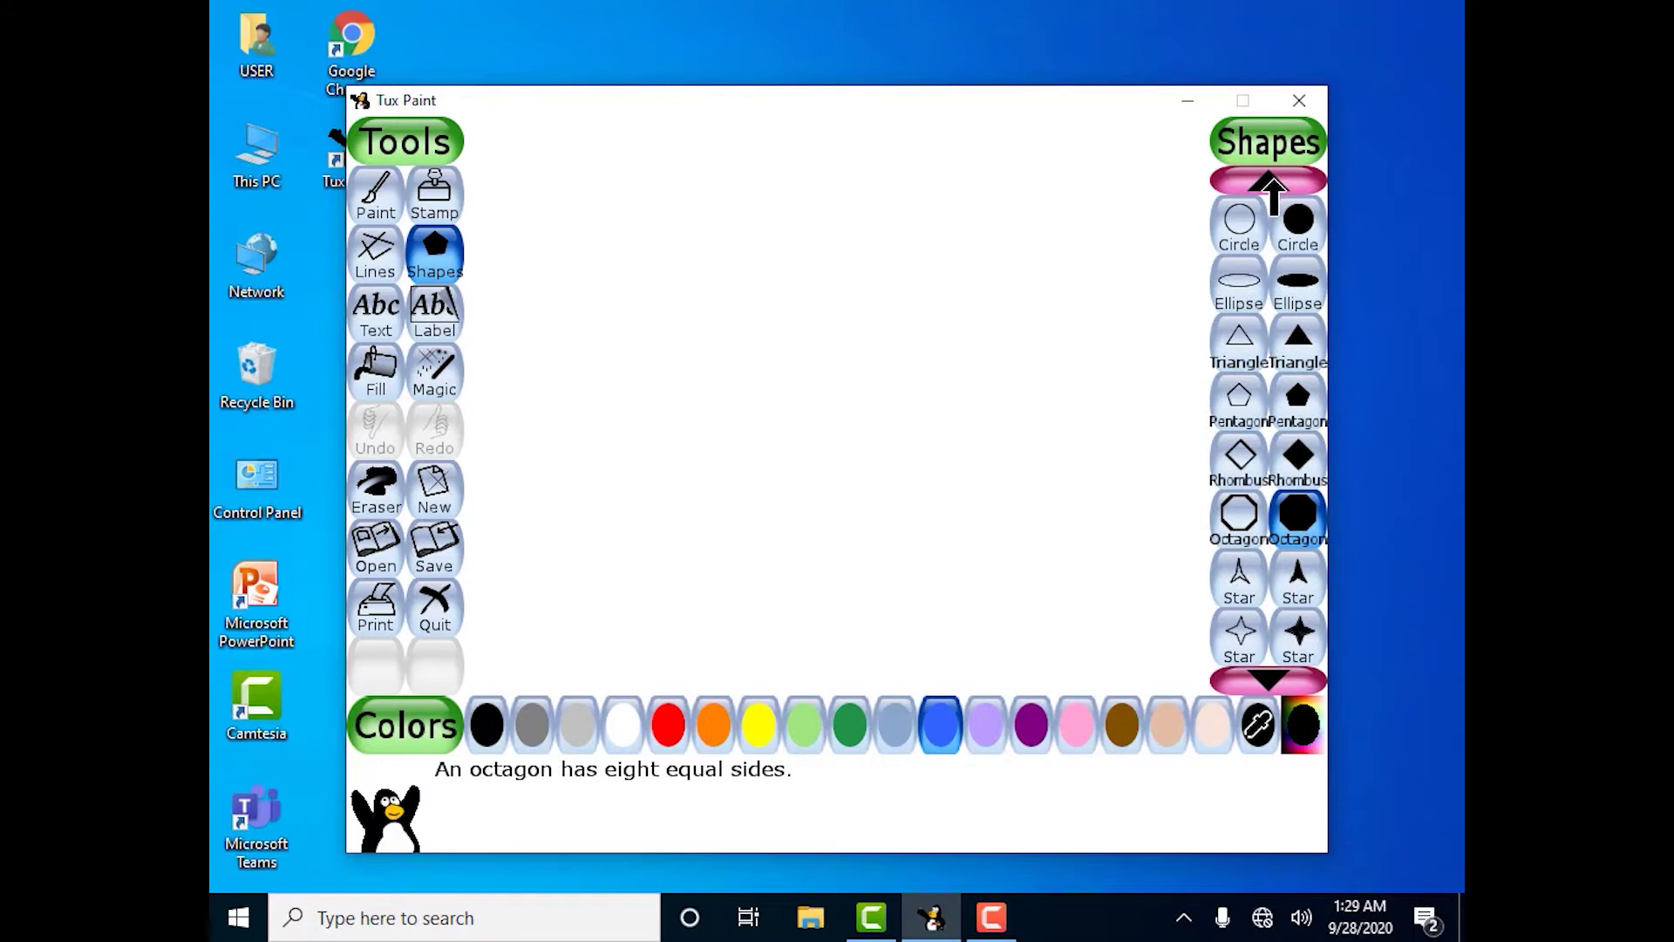
left_click(1272, 181)
left_click(1271, 179)
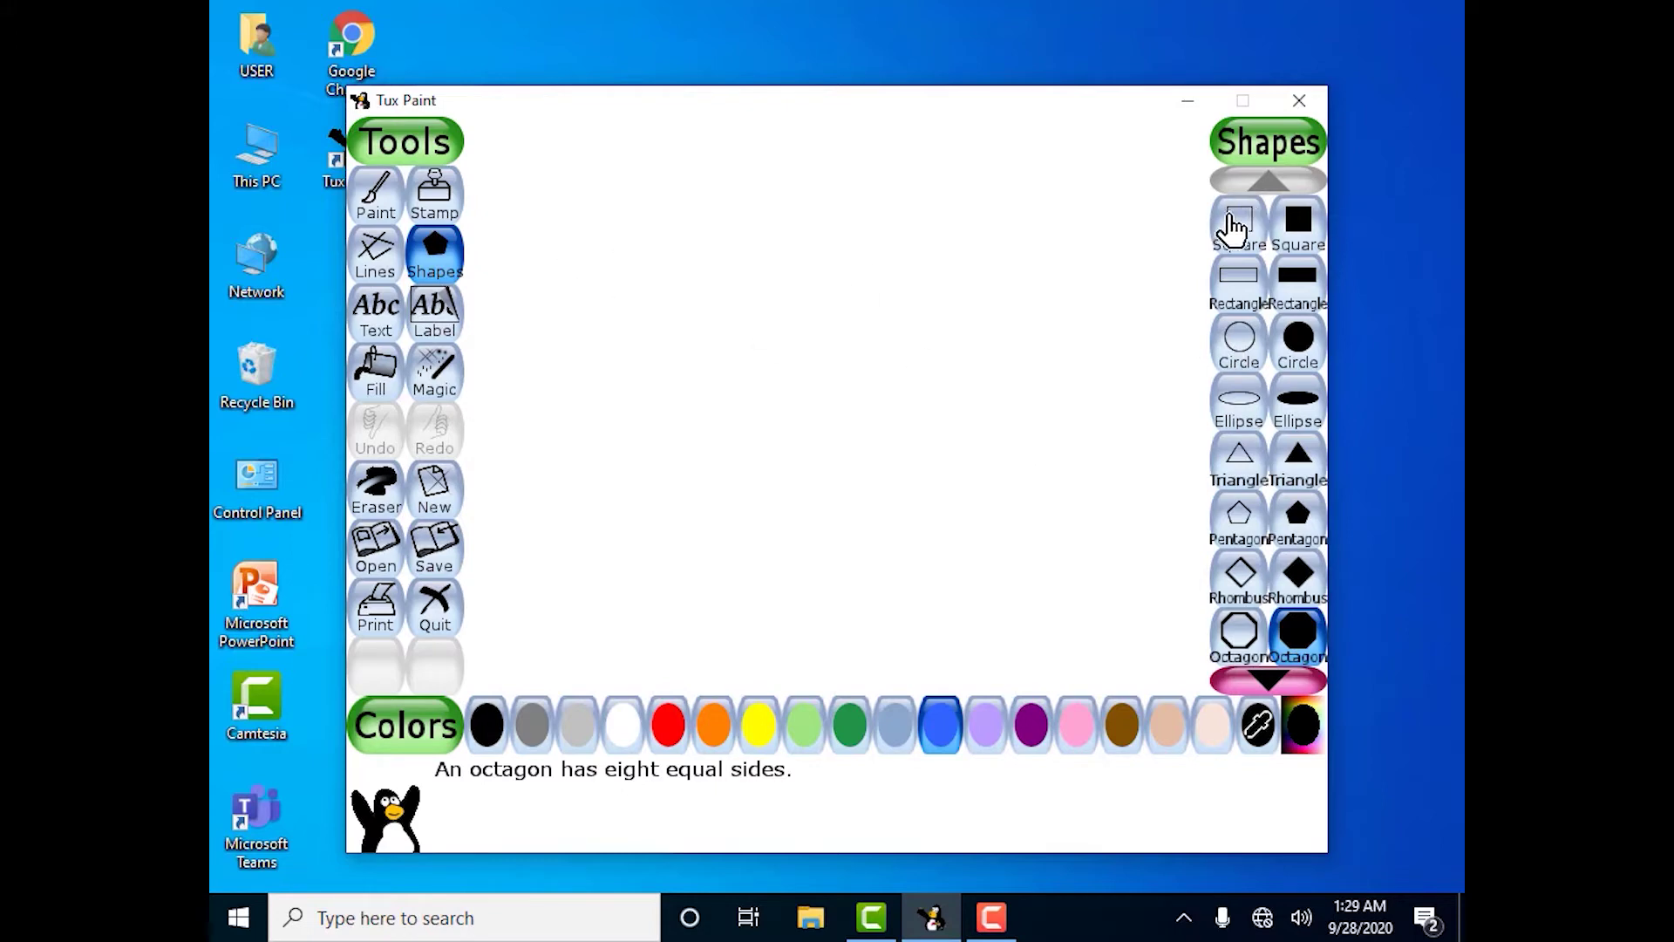
left_click(1233, 228)
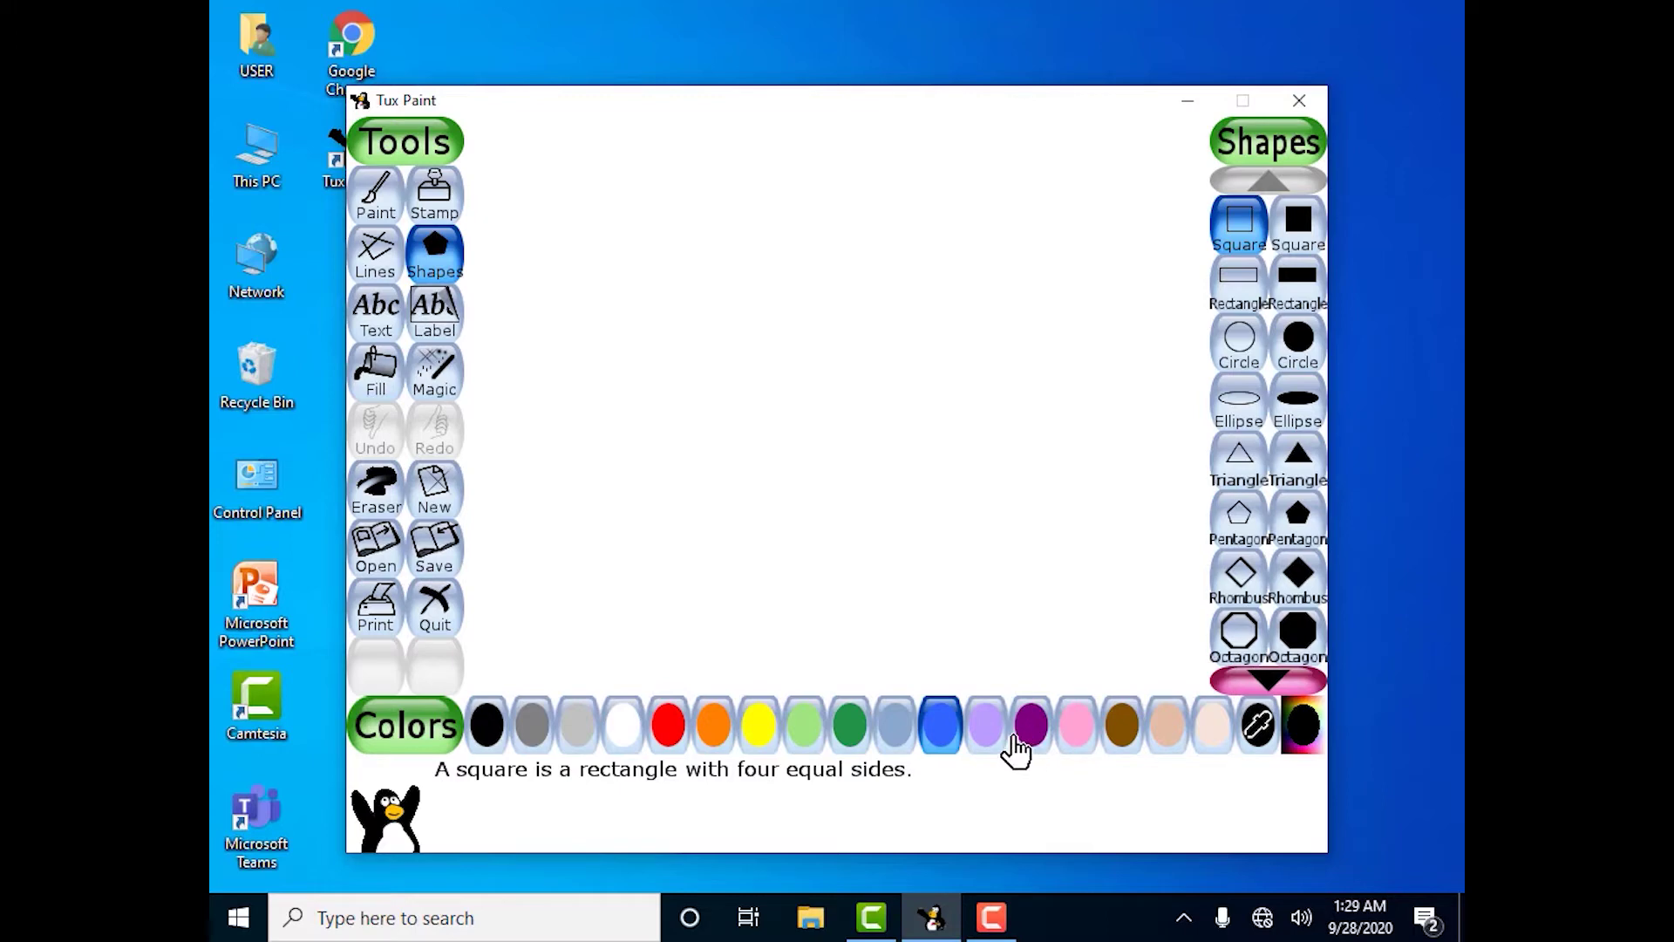
left_click(1074, 737)
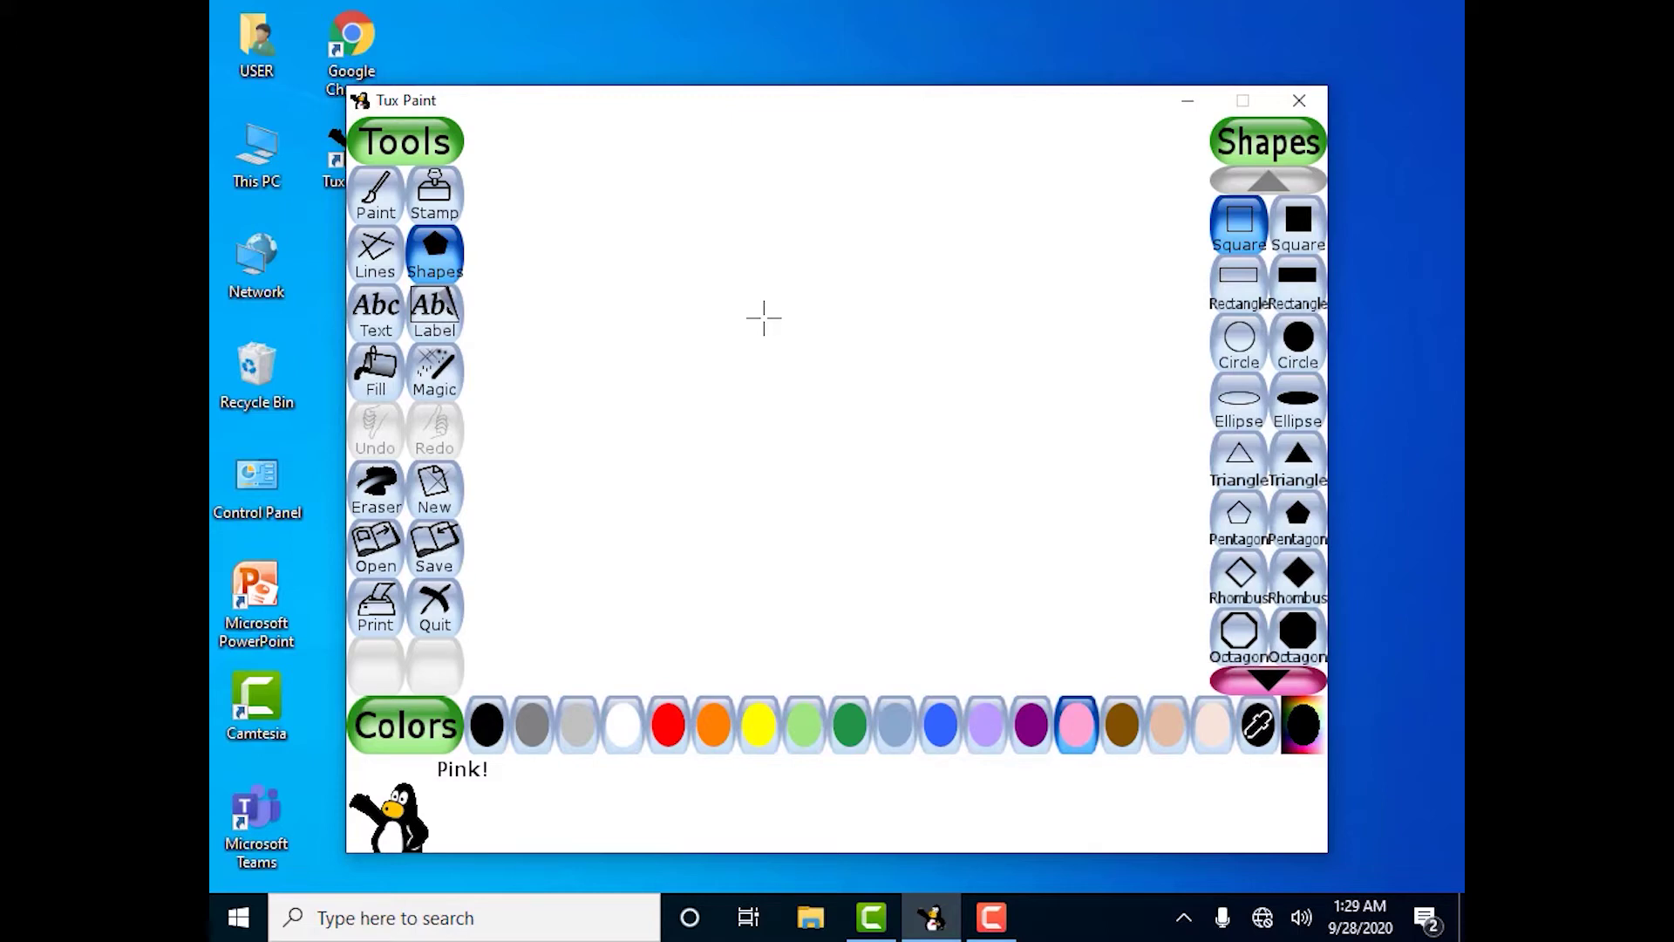
left_click_drag(764, 317, 879, 474)
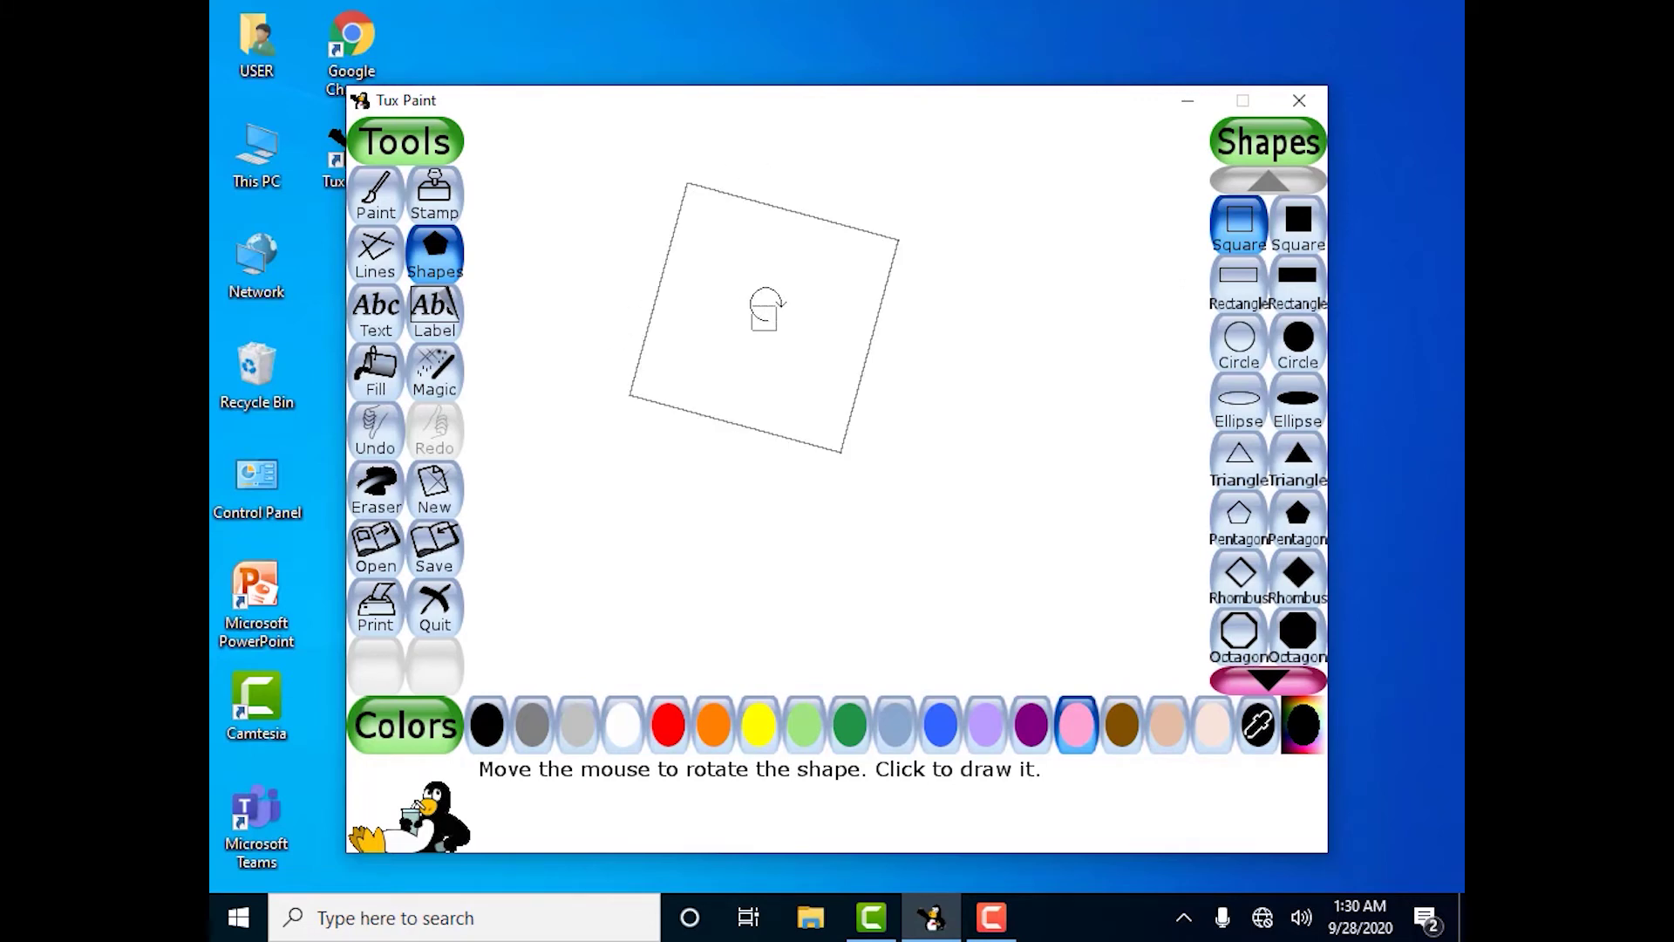
left_click(770, 307)
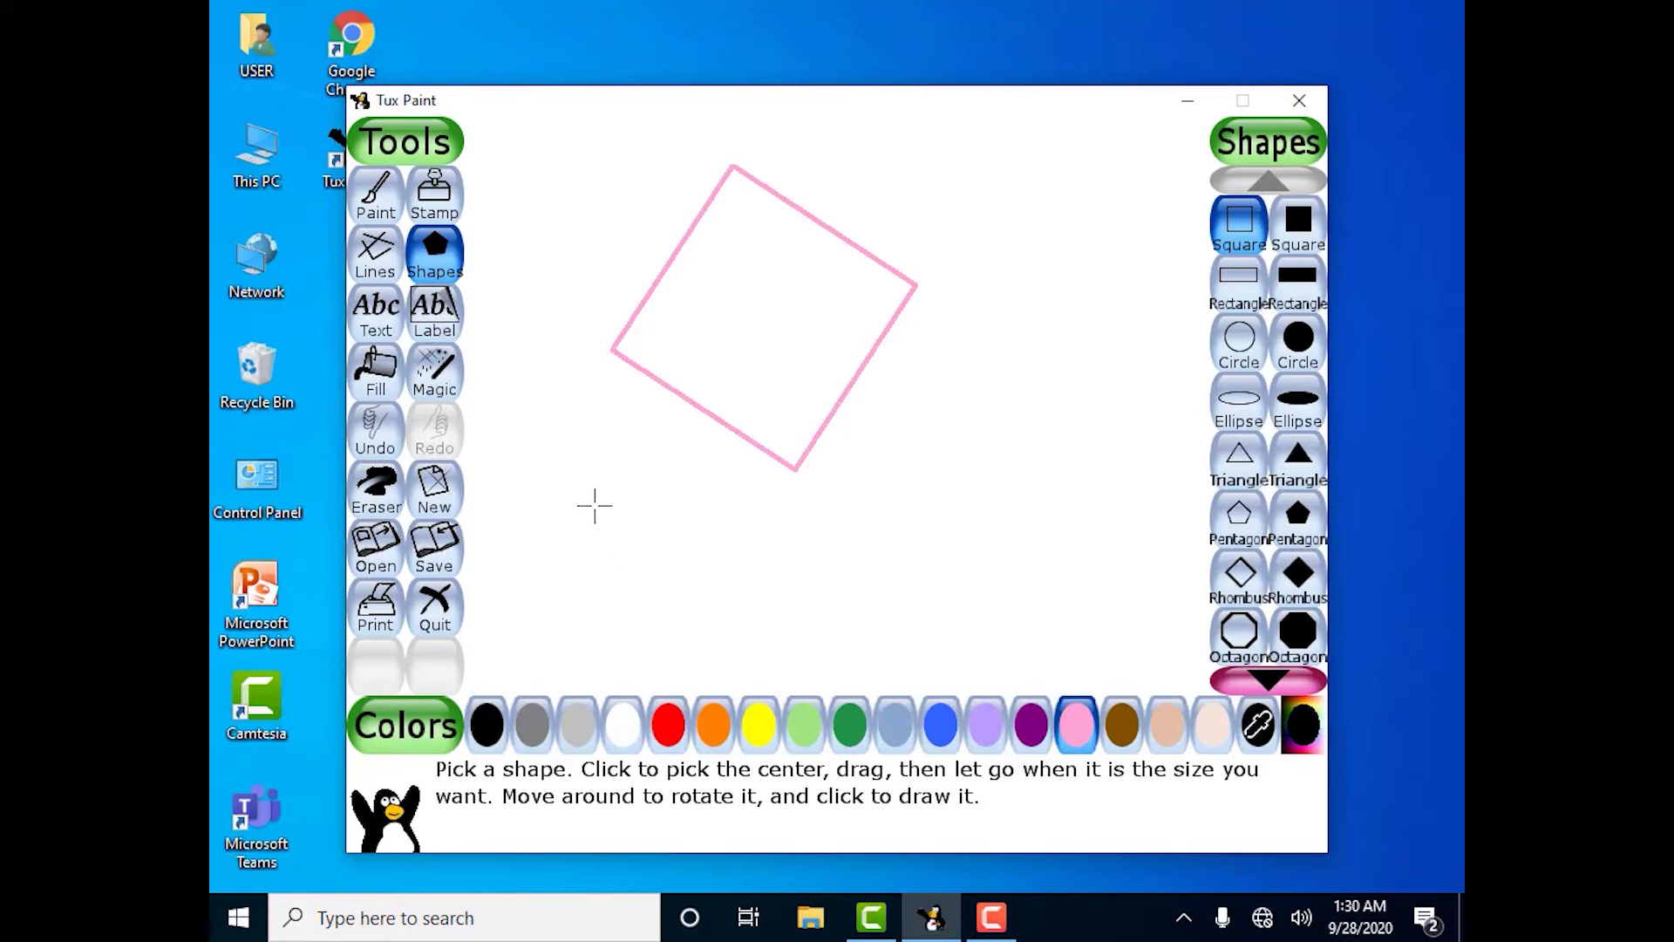
- Draw a tilted solid purple square below and to the left of the pink outline
left_click(1301, 227)
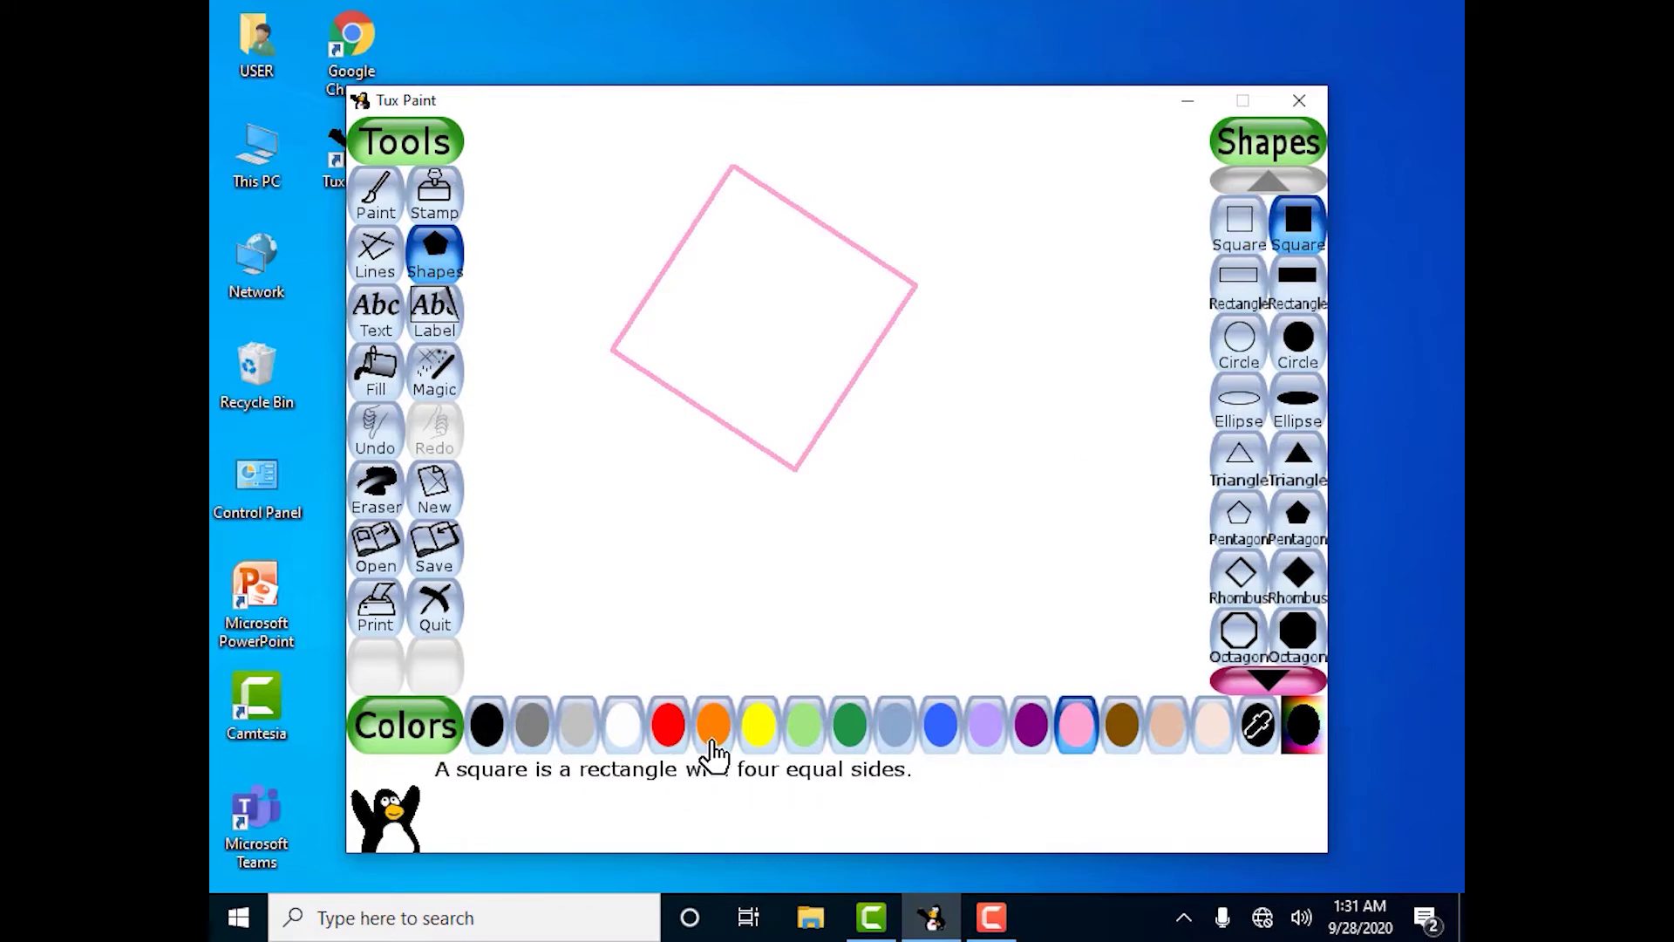
left_click(1032, 743)
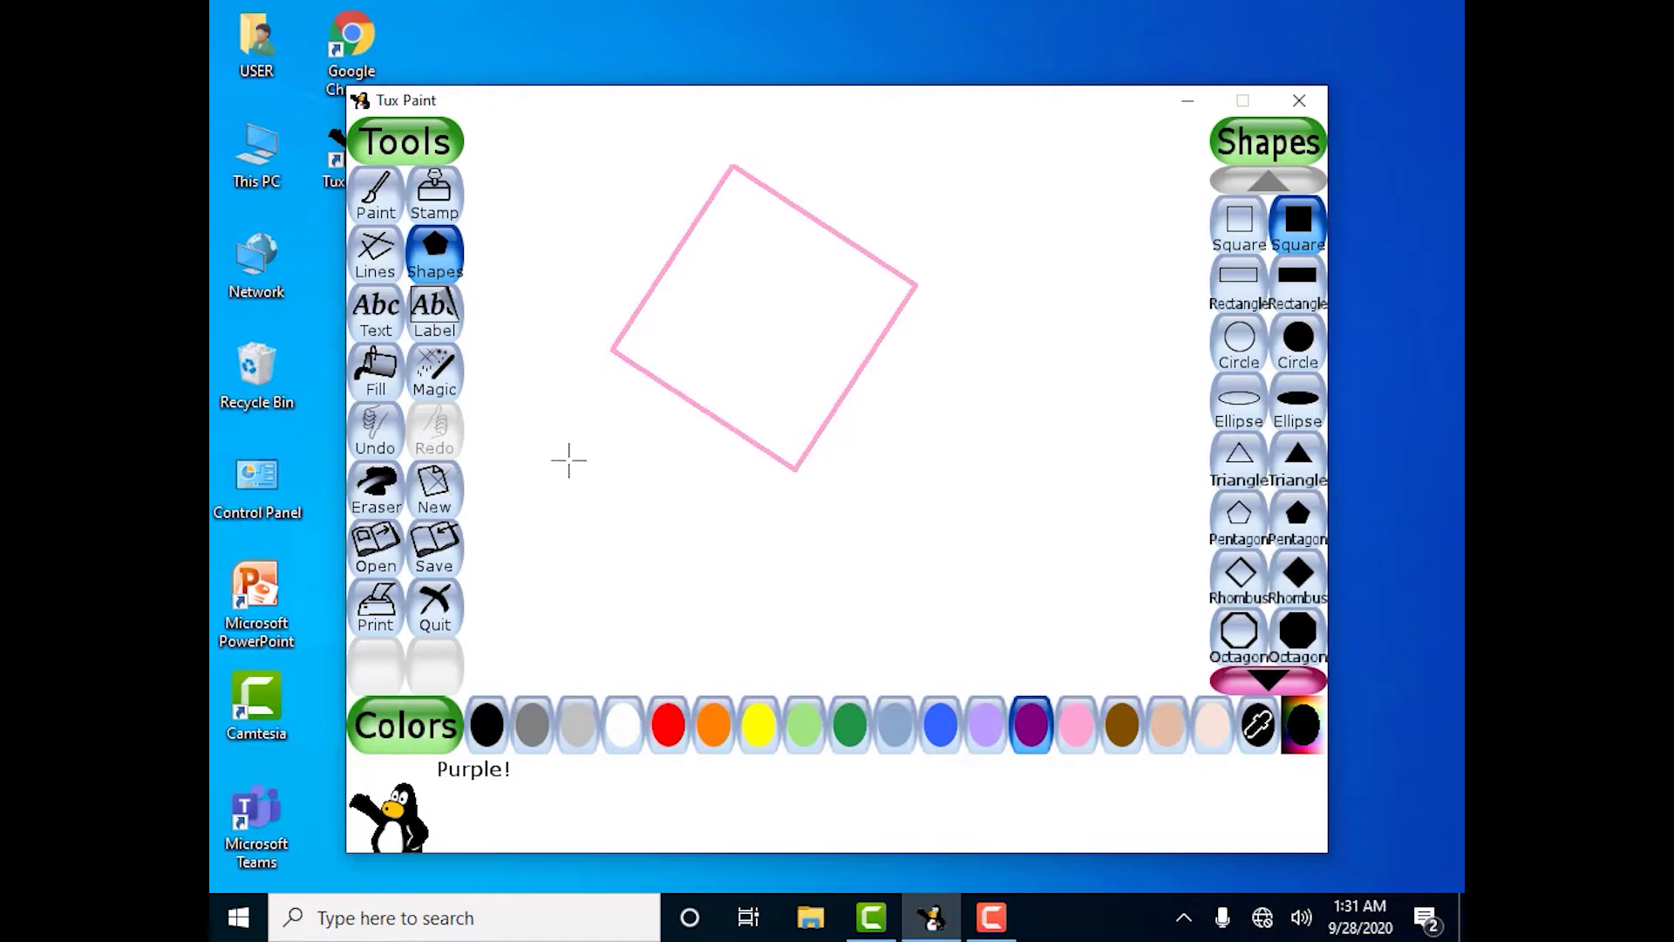
left_click_drag(569, 460, 657, 558)
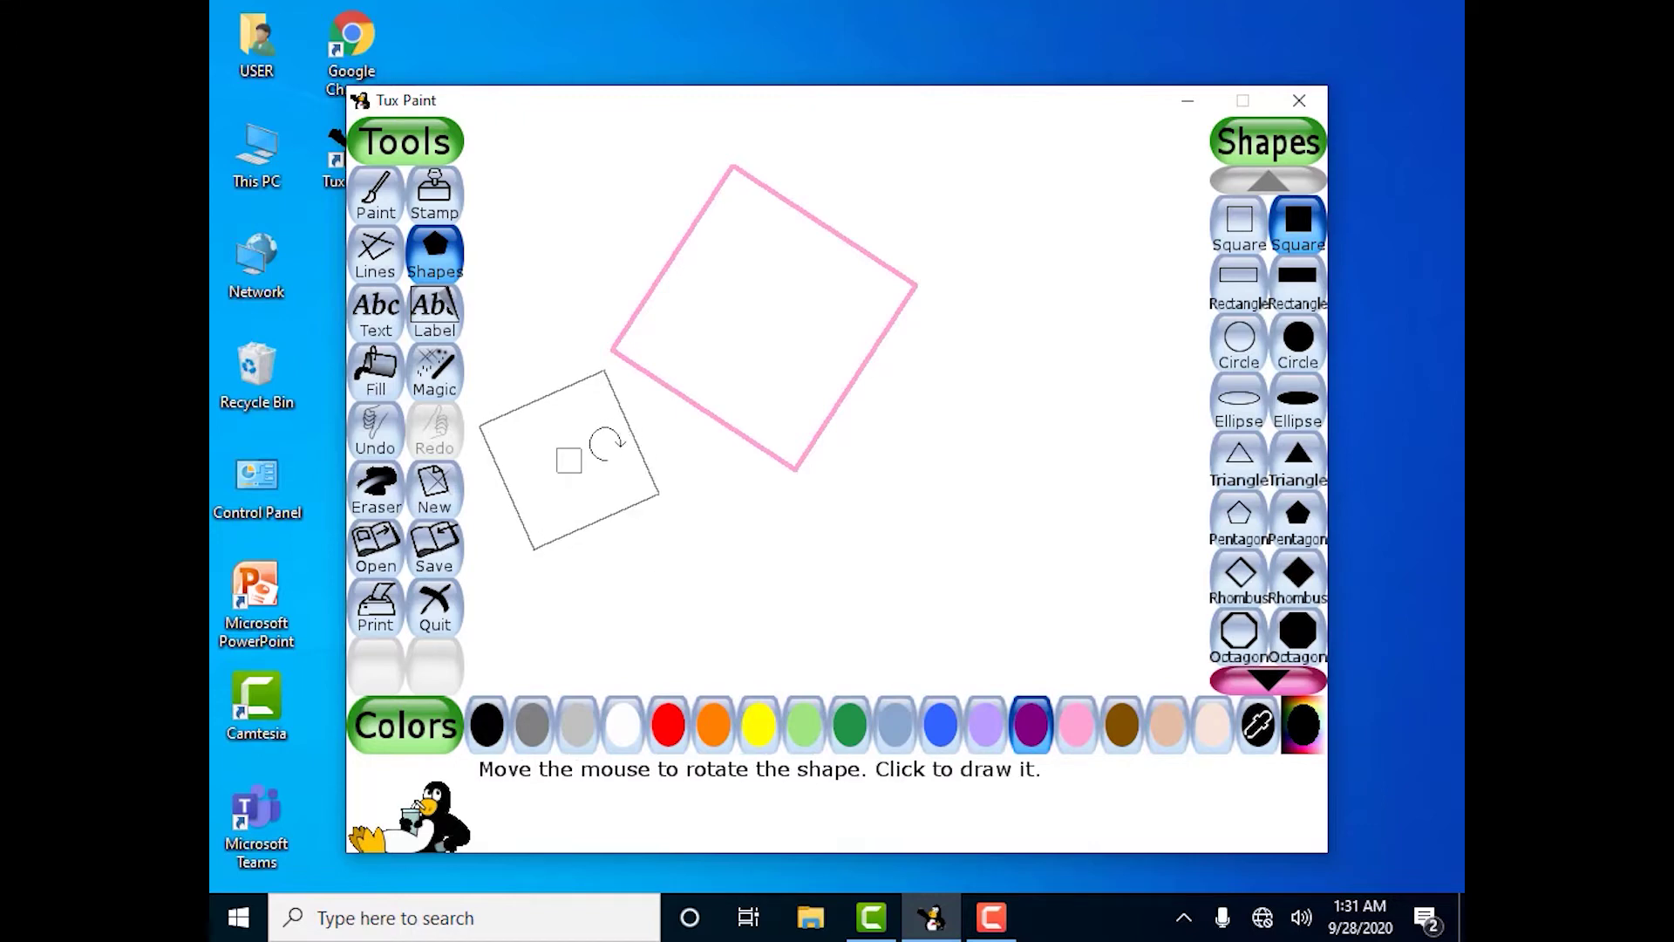
left_click(607, 443)
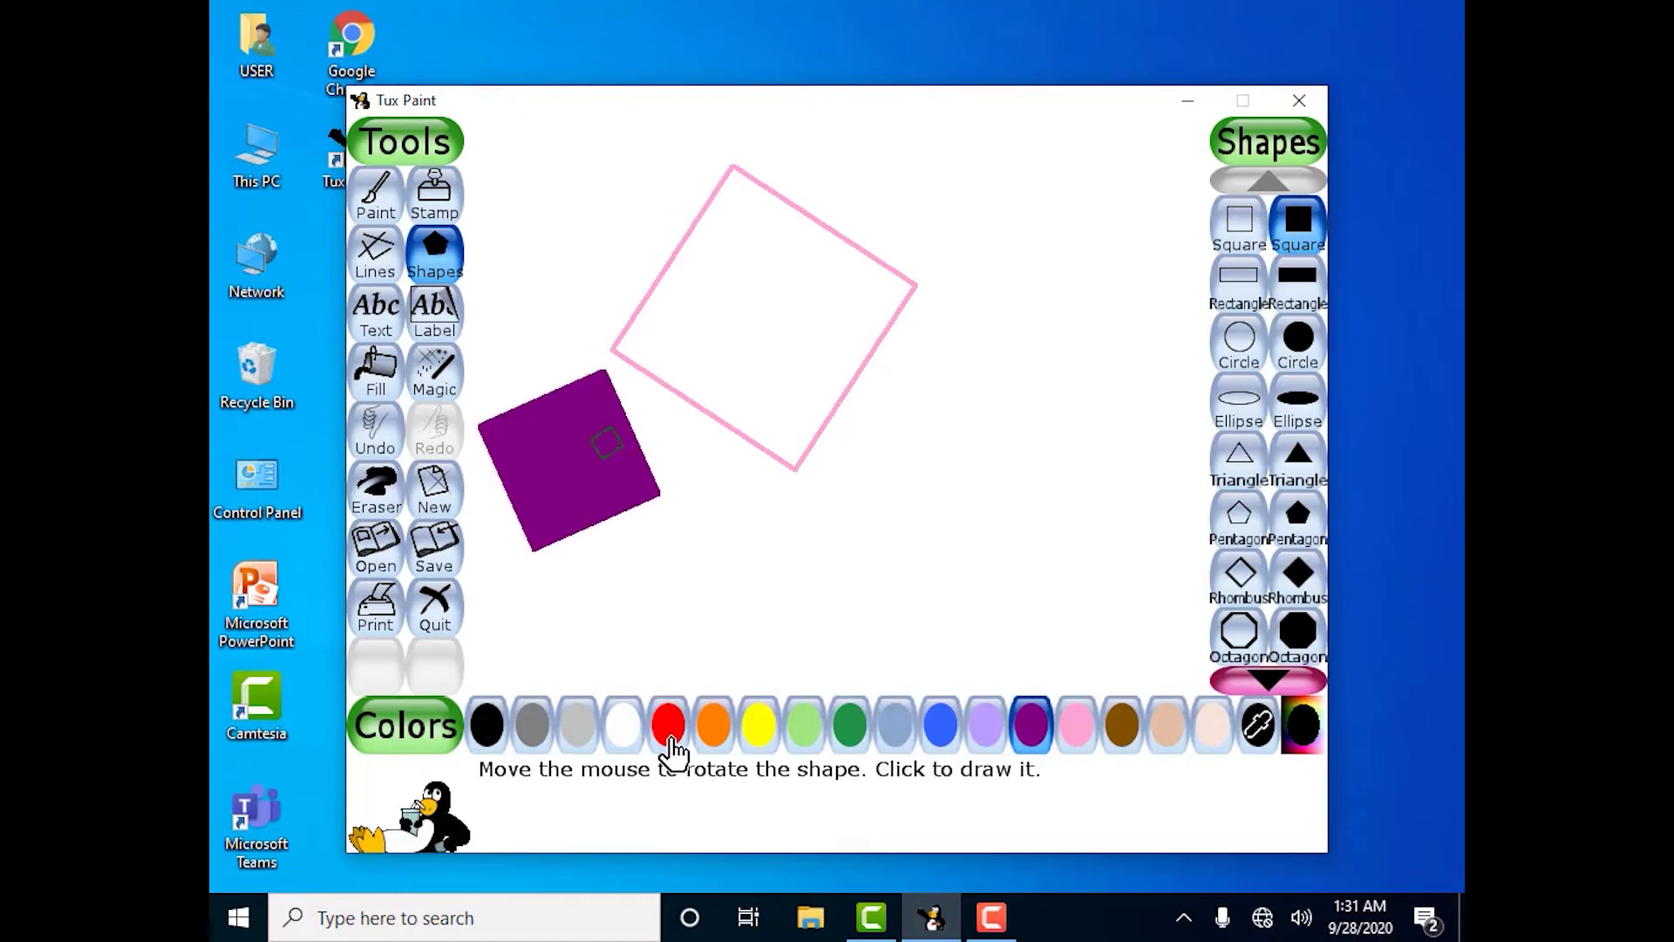
- Draw a slightly tilted solid red square in the canvas's upper-right area, beside the pink outline
left_click(670, 740)
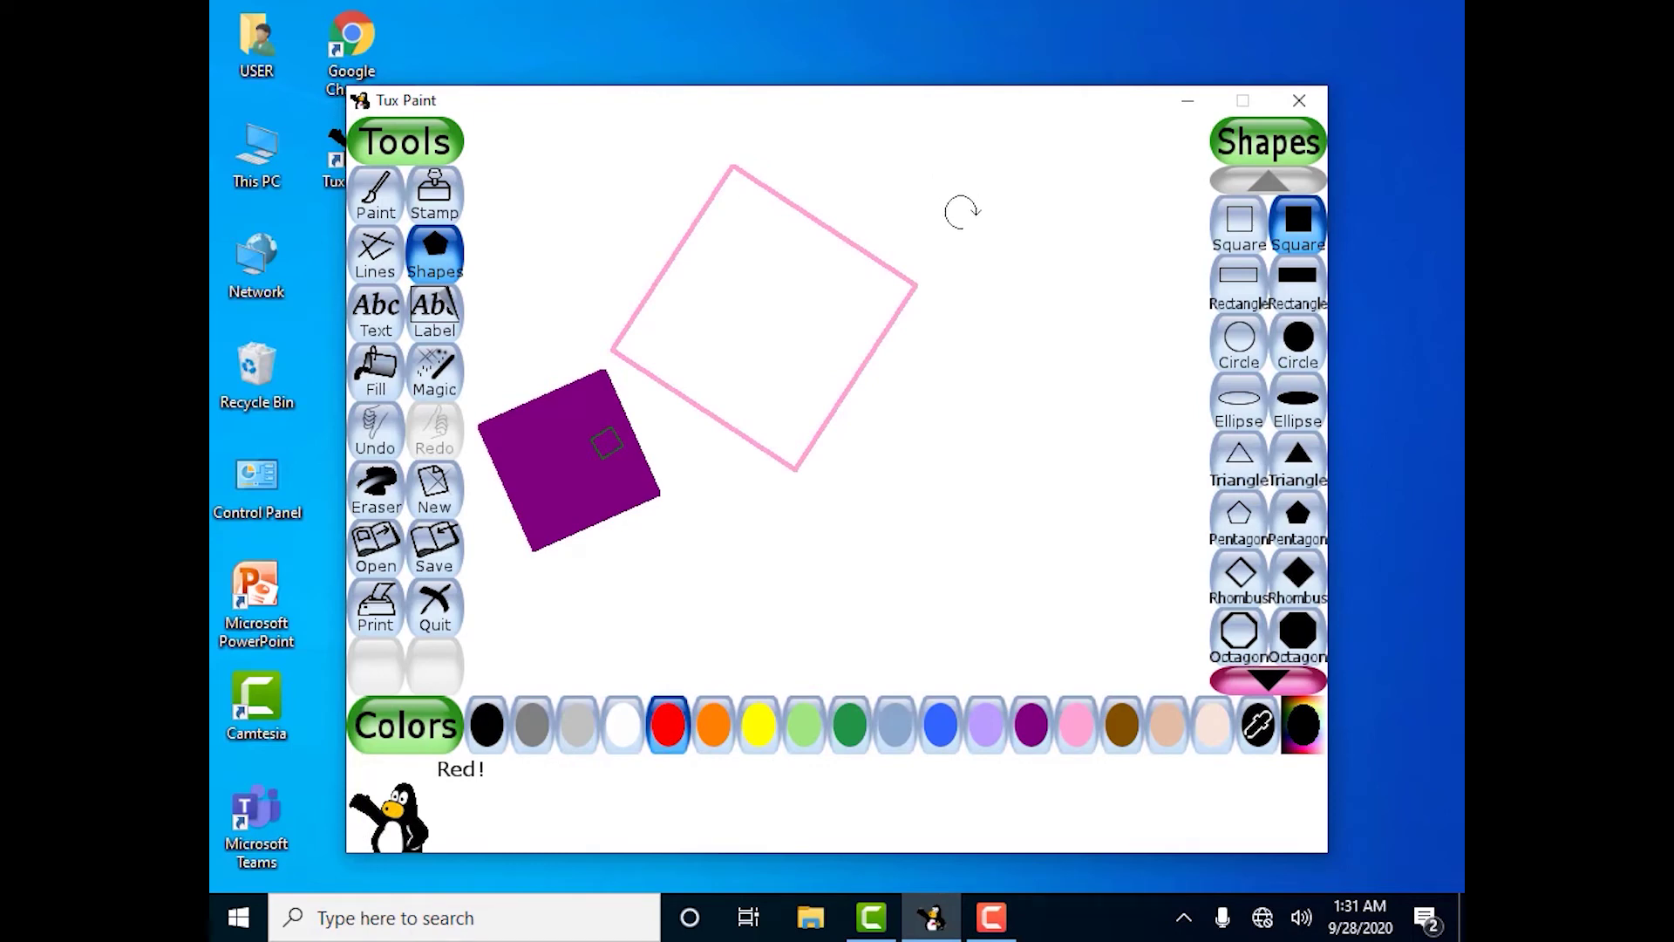
left_click(963, 212)
left_click(991, 220)
left_click_drag(991, 221, 1069, 310)
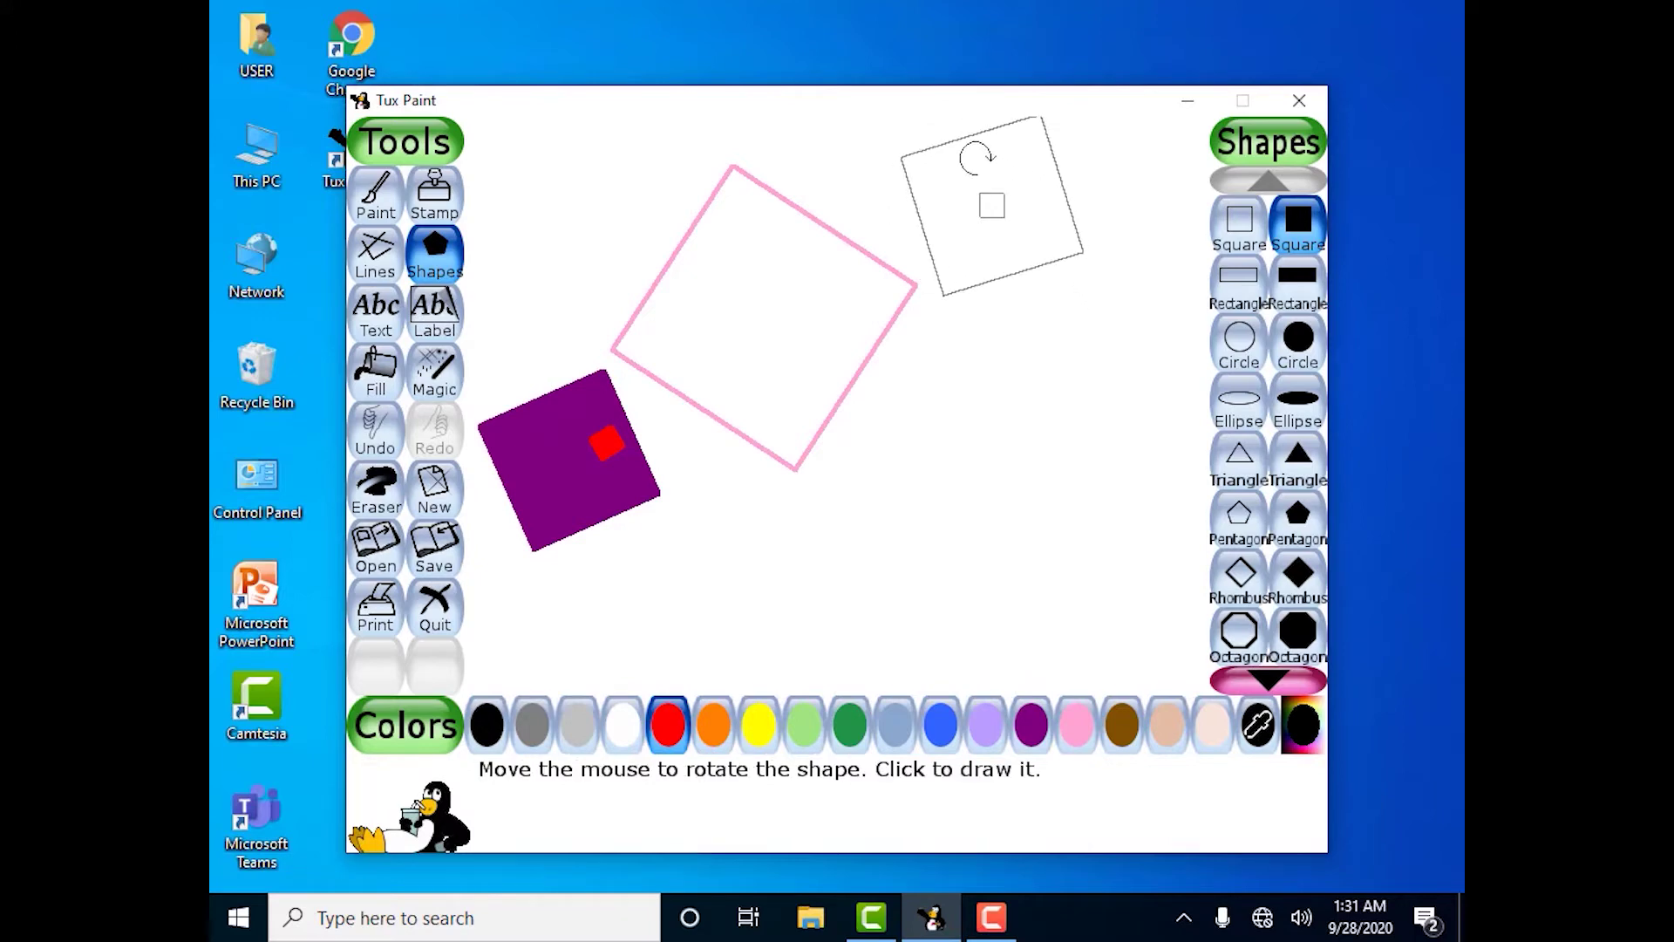
left_click(977, 155)
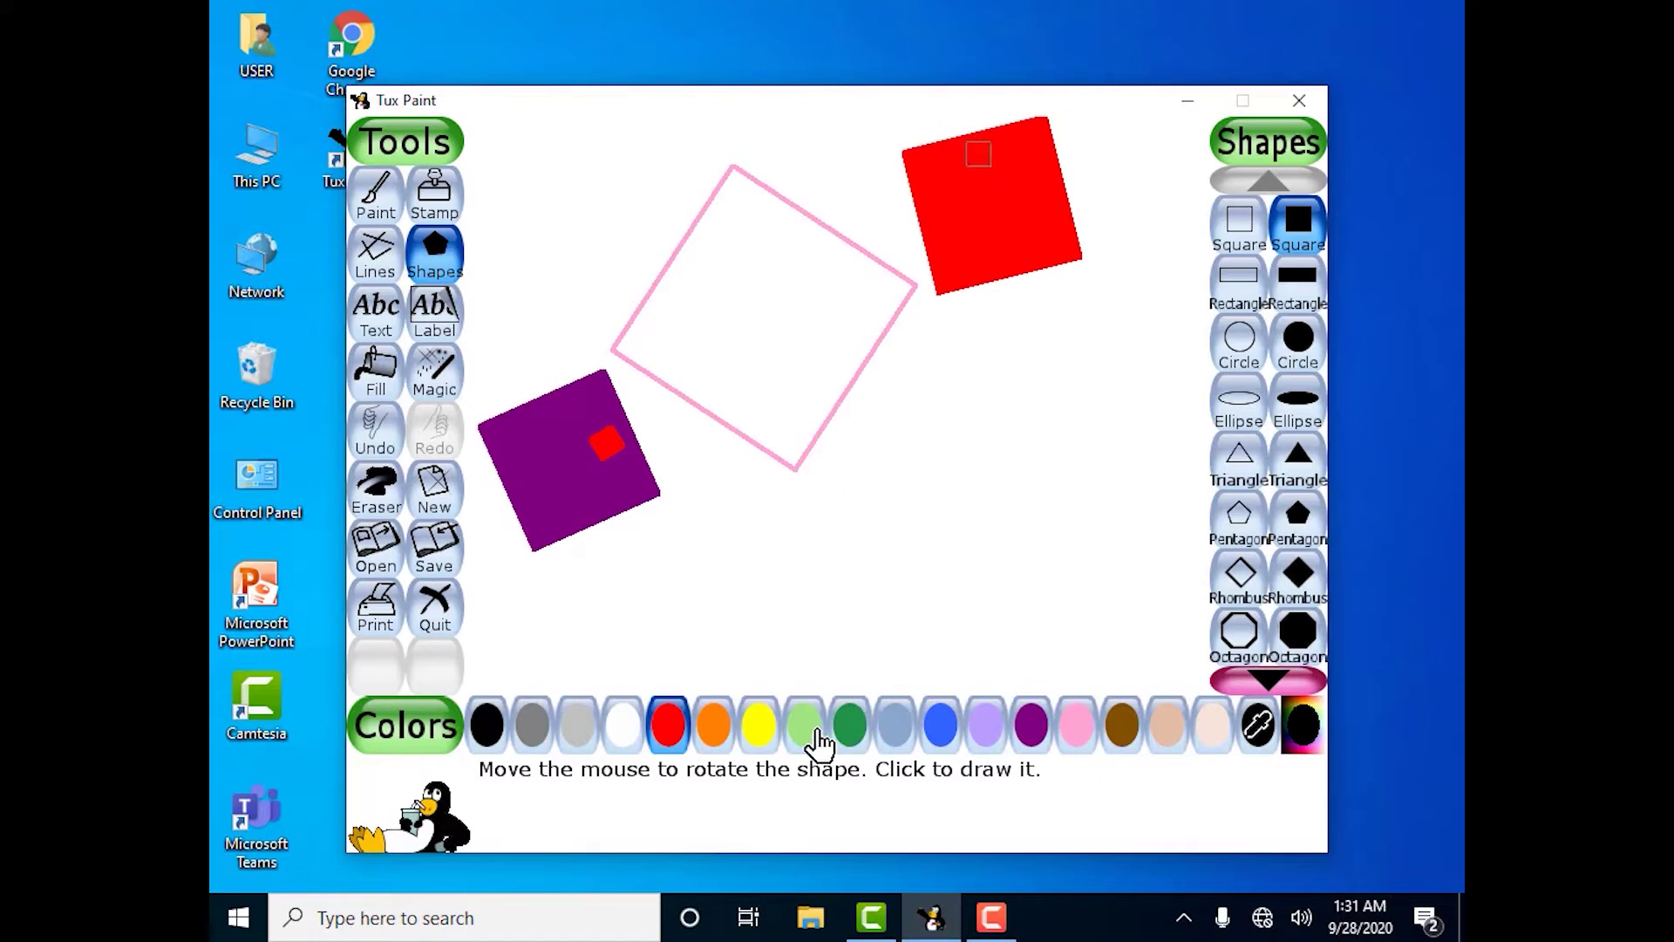
- Draw a large tilted solid orange square below the red one, to the lower right of the pink outline
left_click(711, 723)
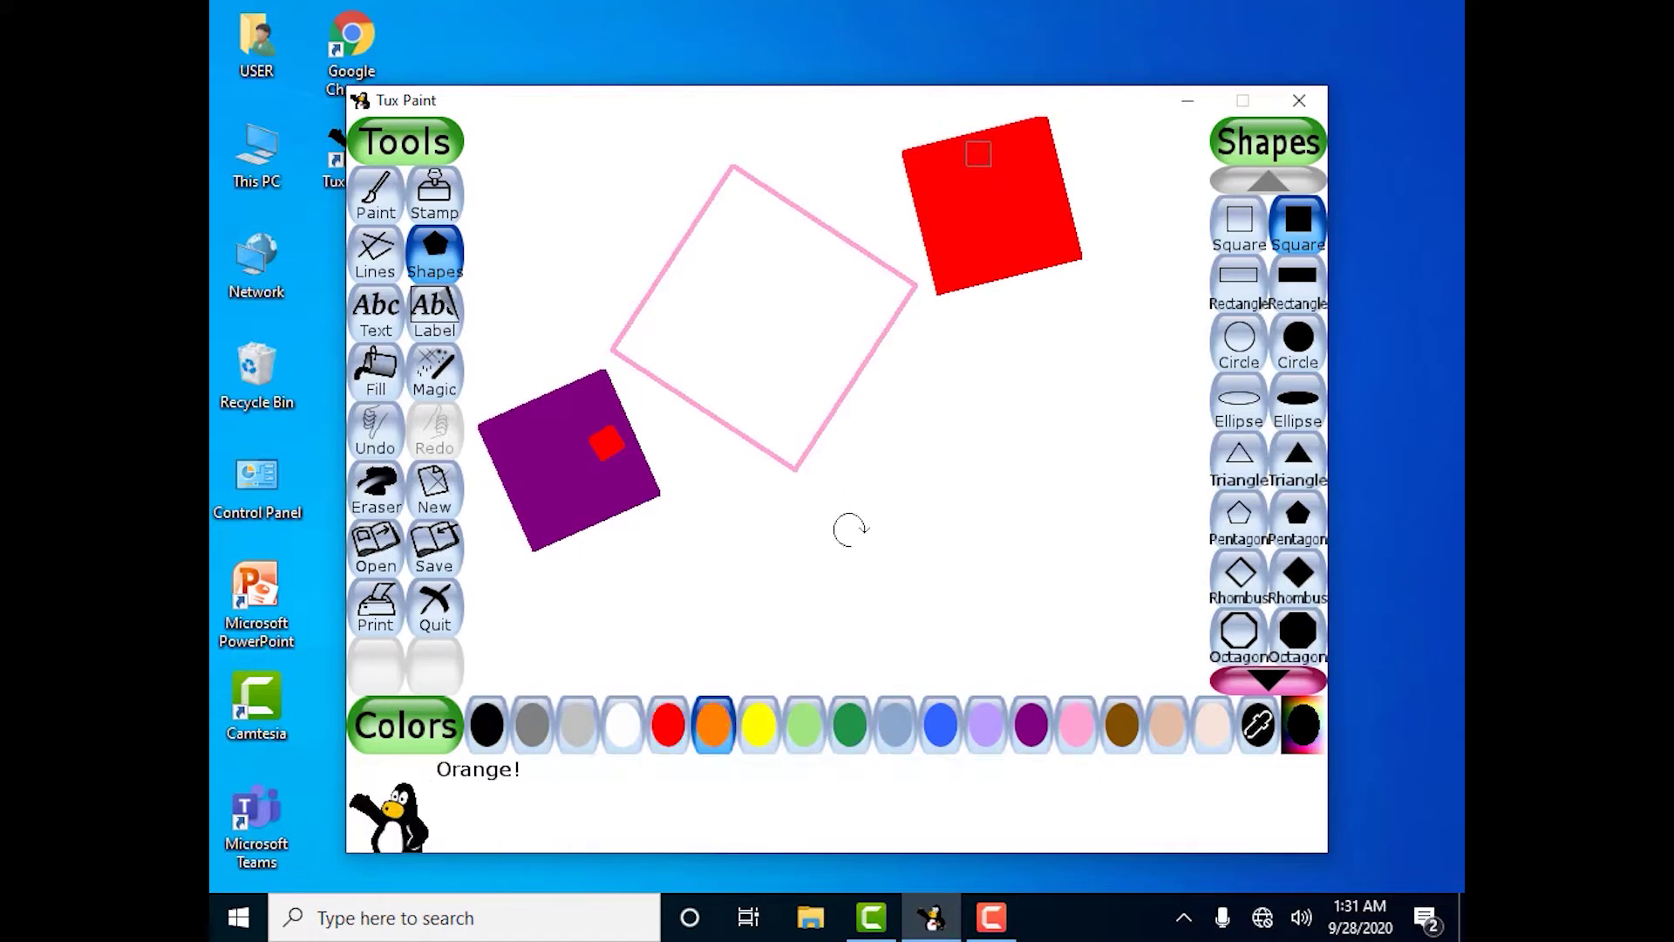
left_click(942, 487)
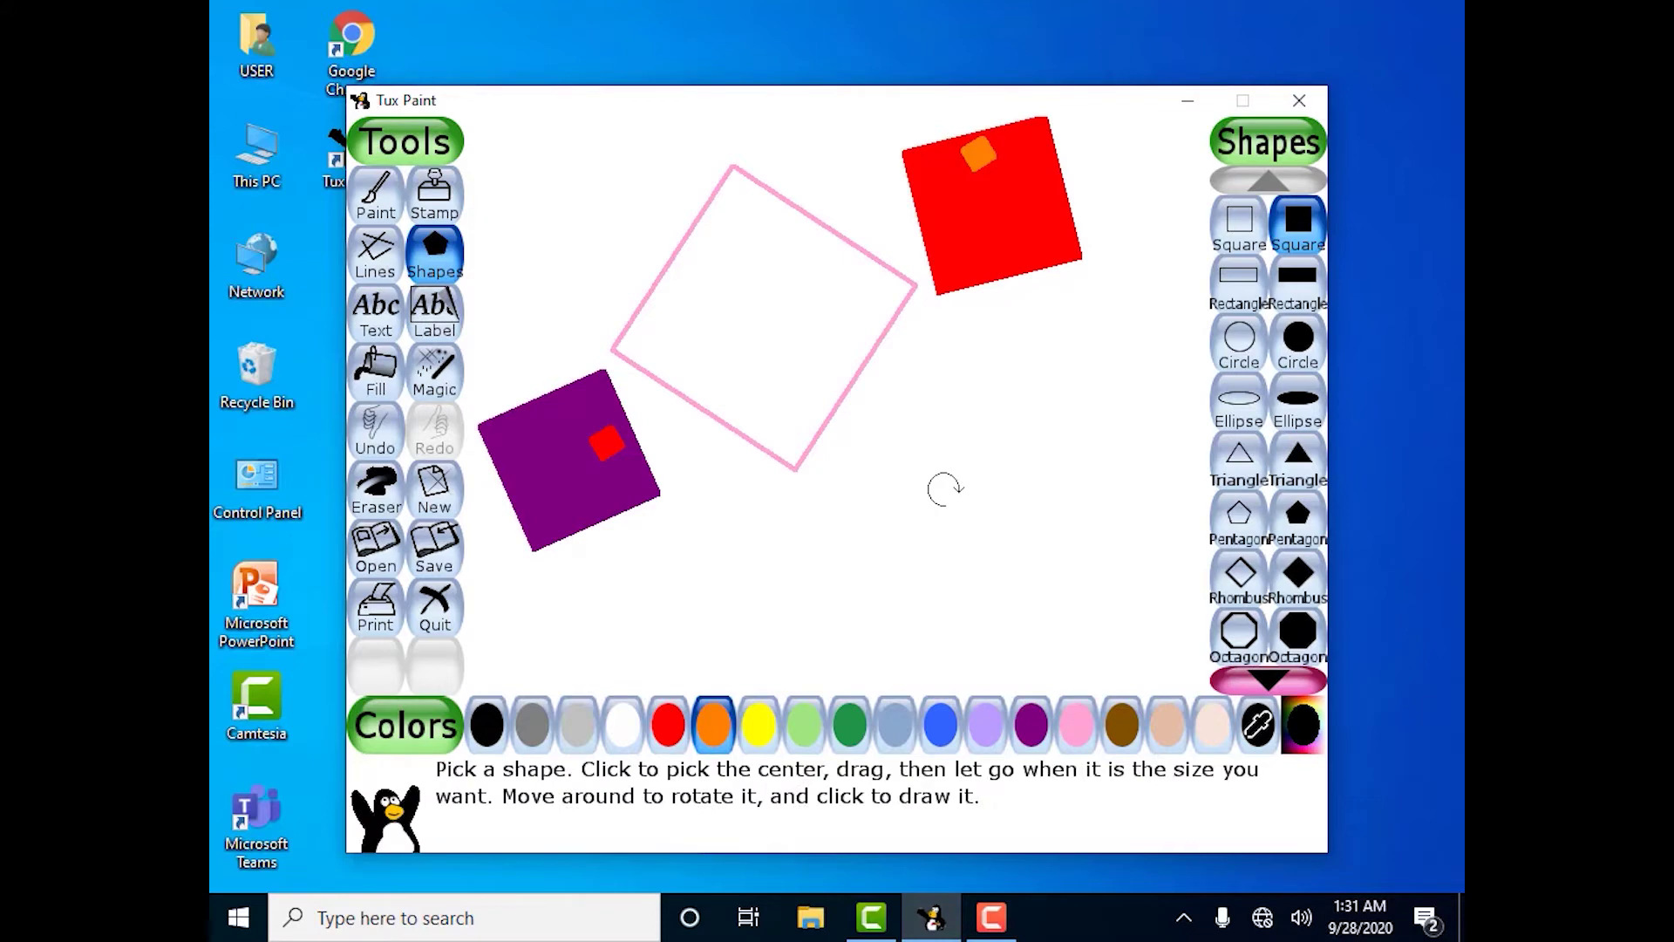
left_click_drag(945, 488, 887, 361)
left_click(888, 518)
left_click(890, 521)
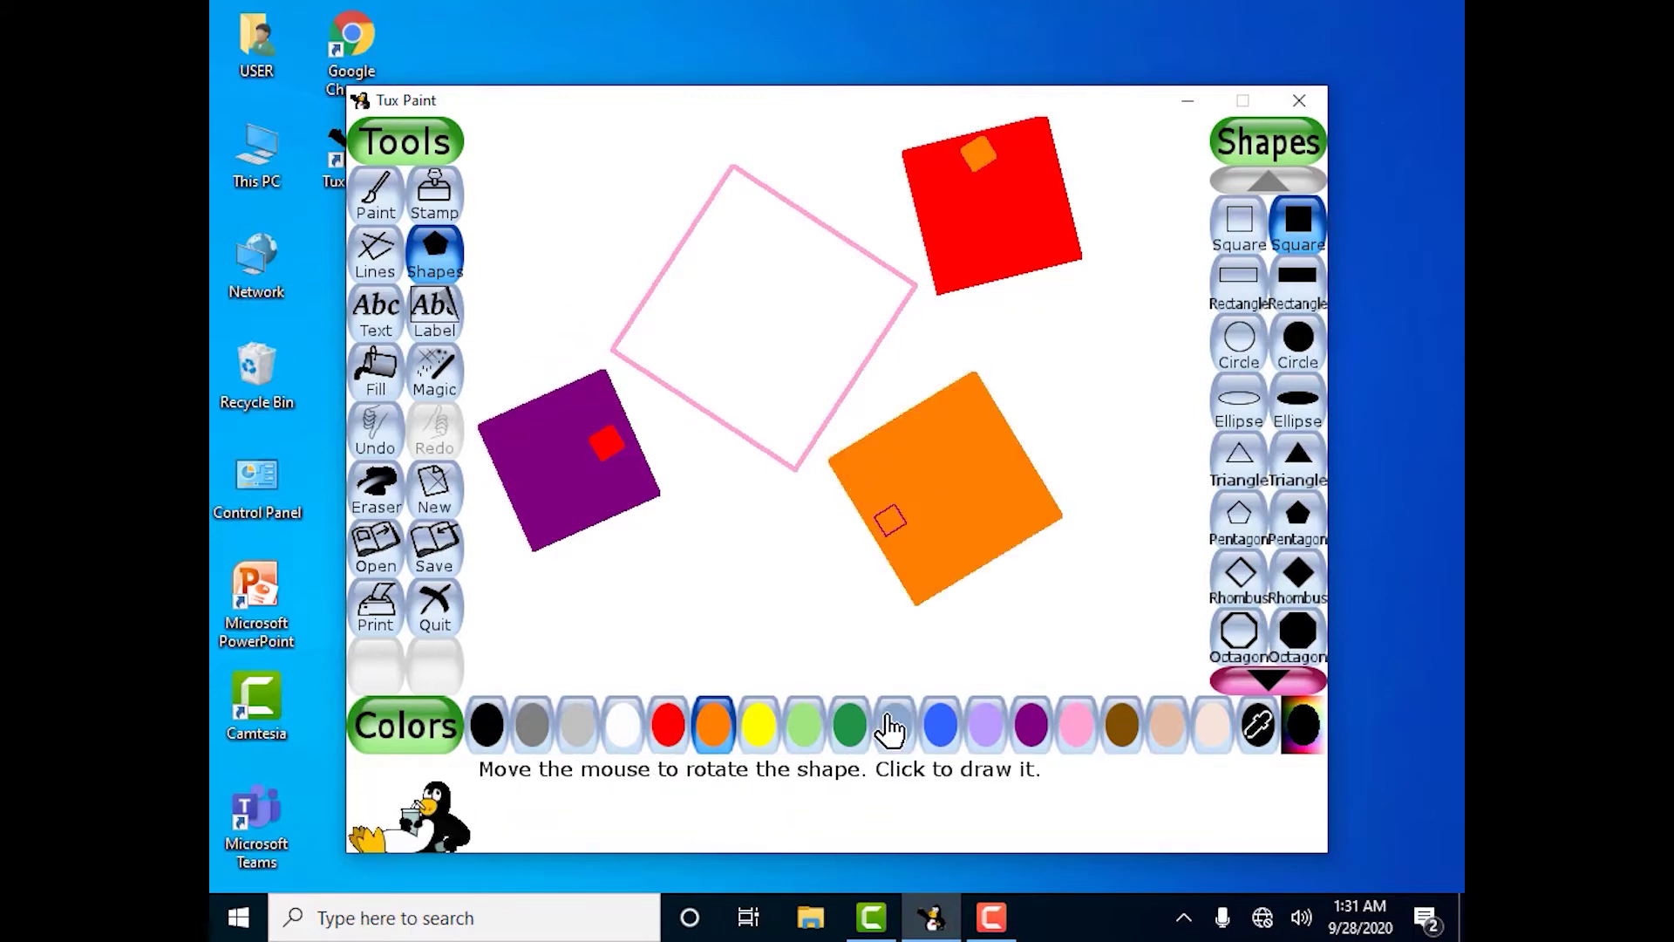
- Draw a small upright solid dark green square near the canvas's upper-left corner
left_click(847, 731)
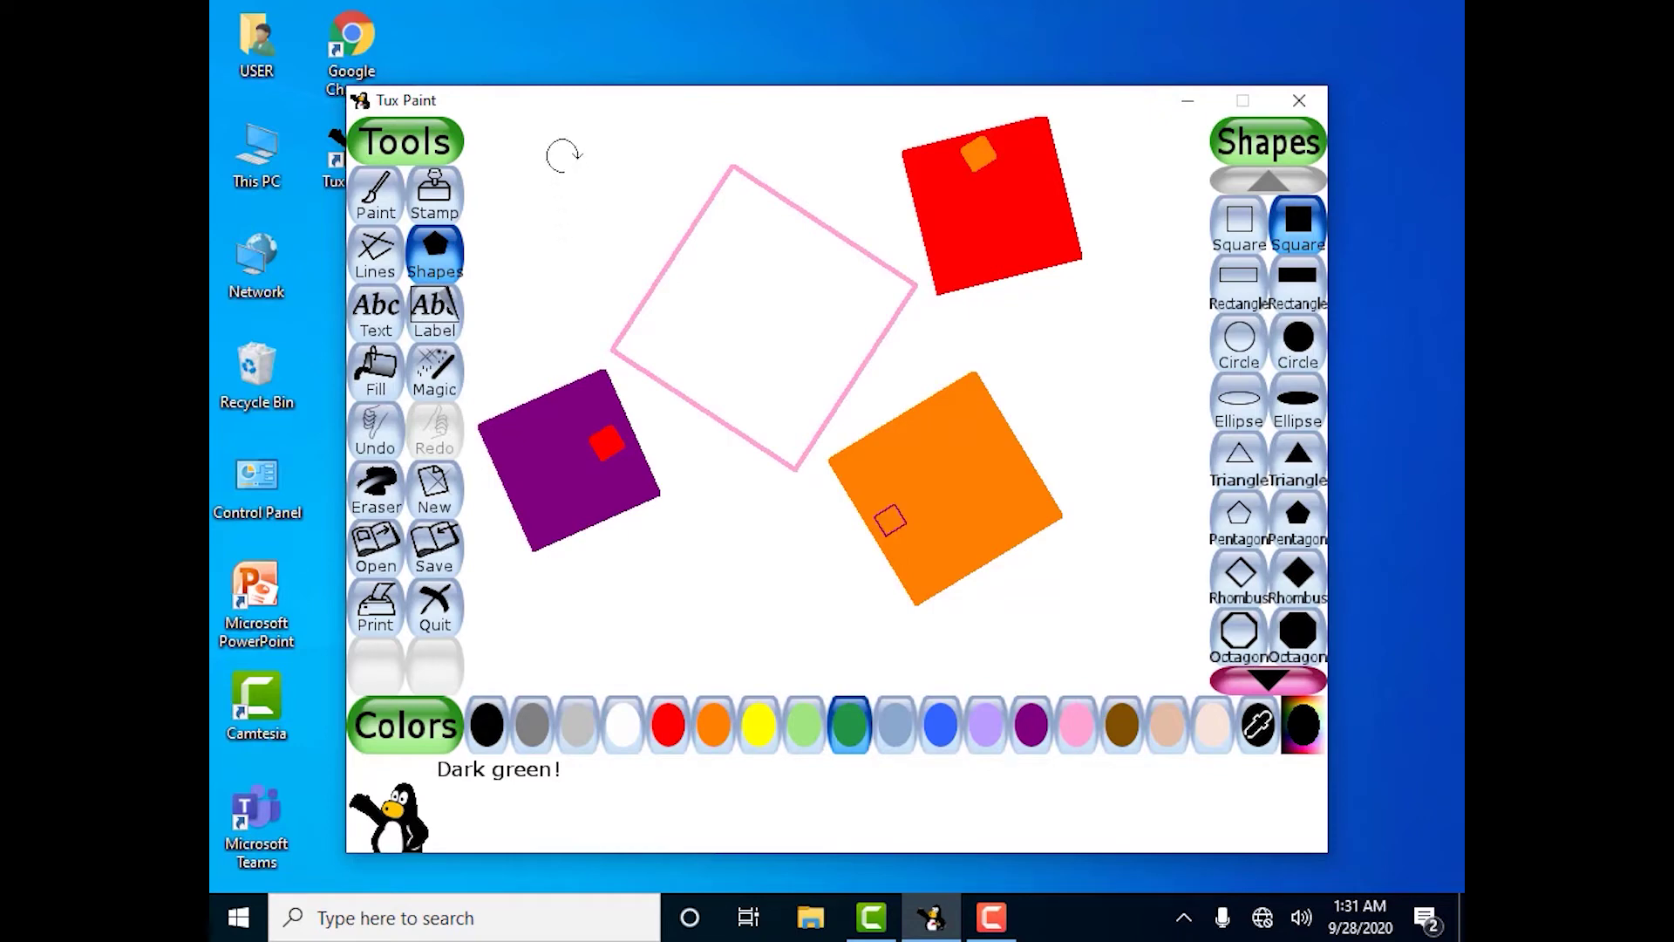
left_click(563, 155)
left_click_drag(563, 155, 574, 209)
left_click(573, 209)
left_click(571, 157)
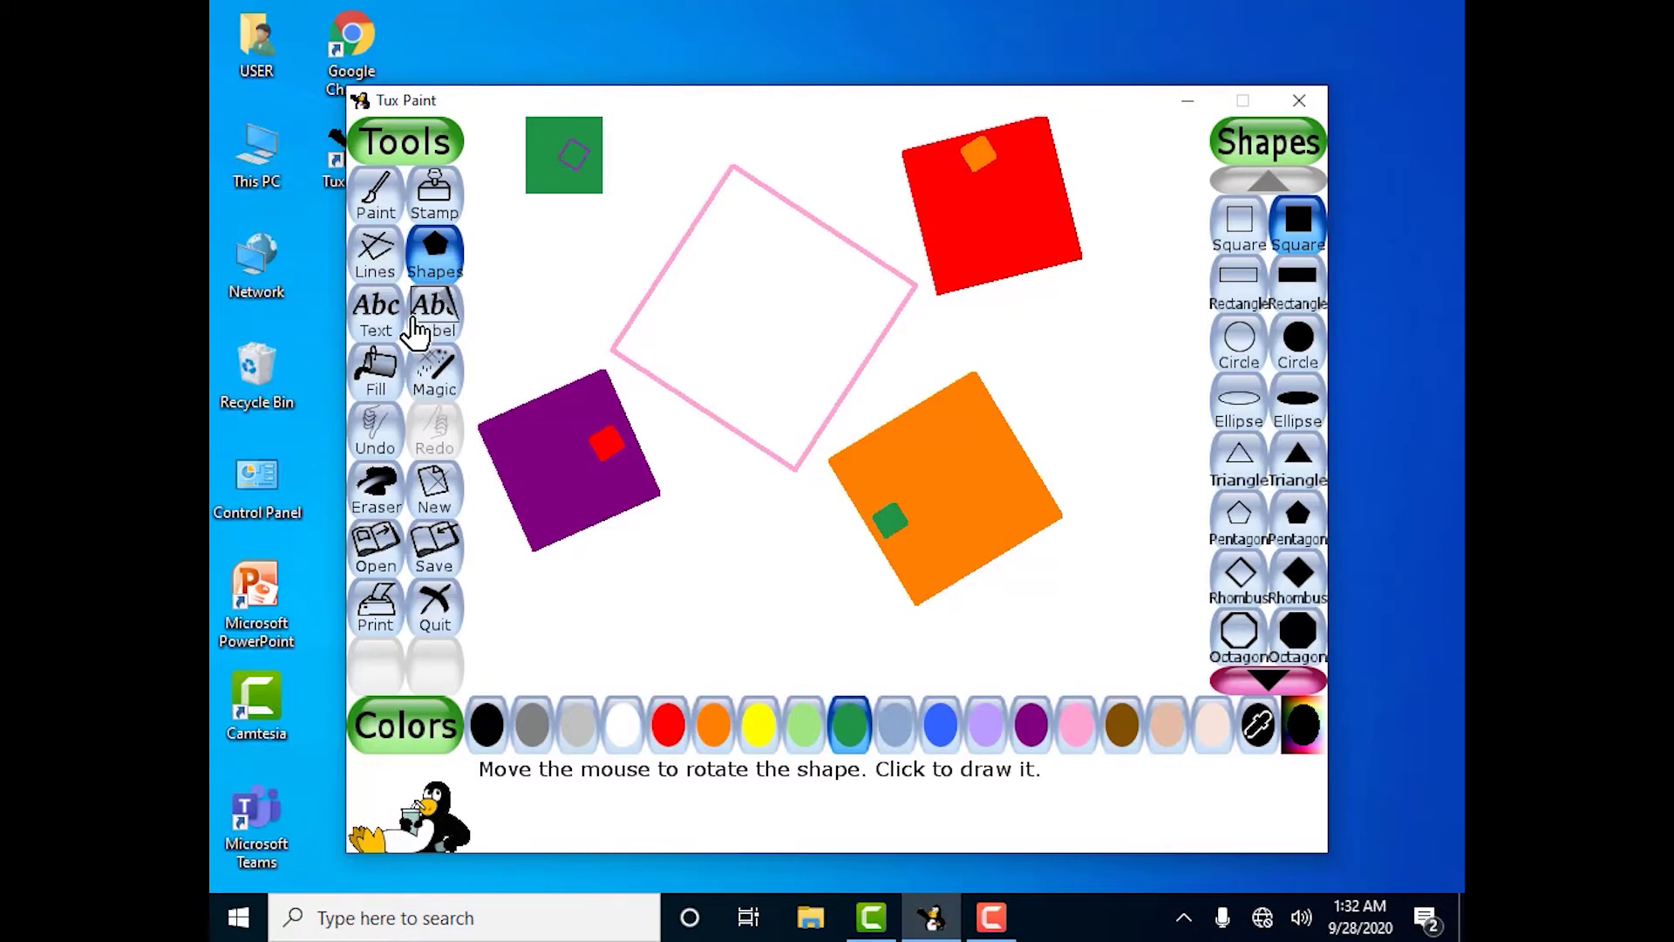
- Erase the purple, orange, red and green solid squares using the second-largest square eraser
left_click(384, 485)
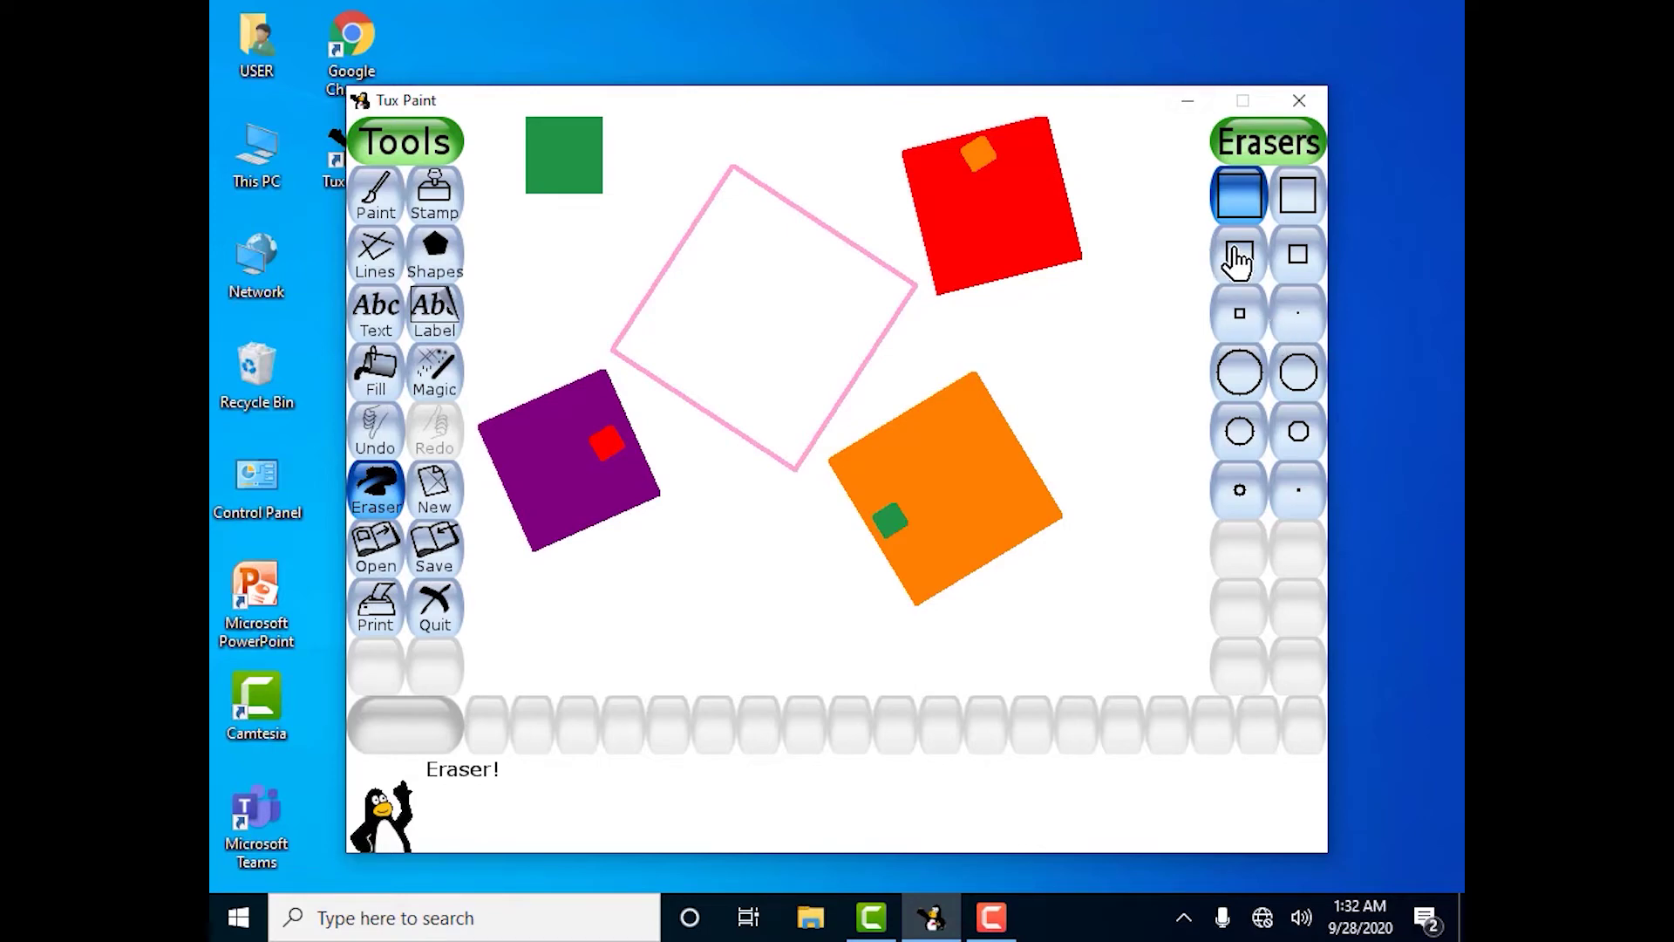
left_click(1283, 210)
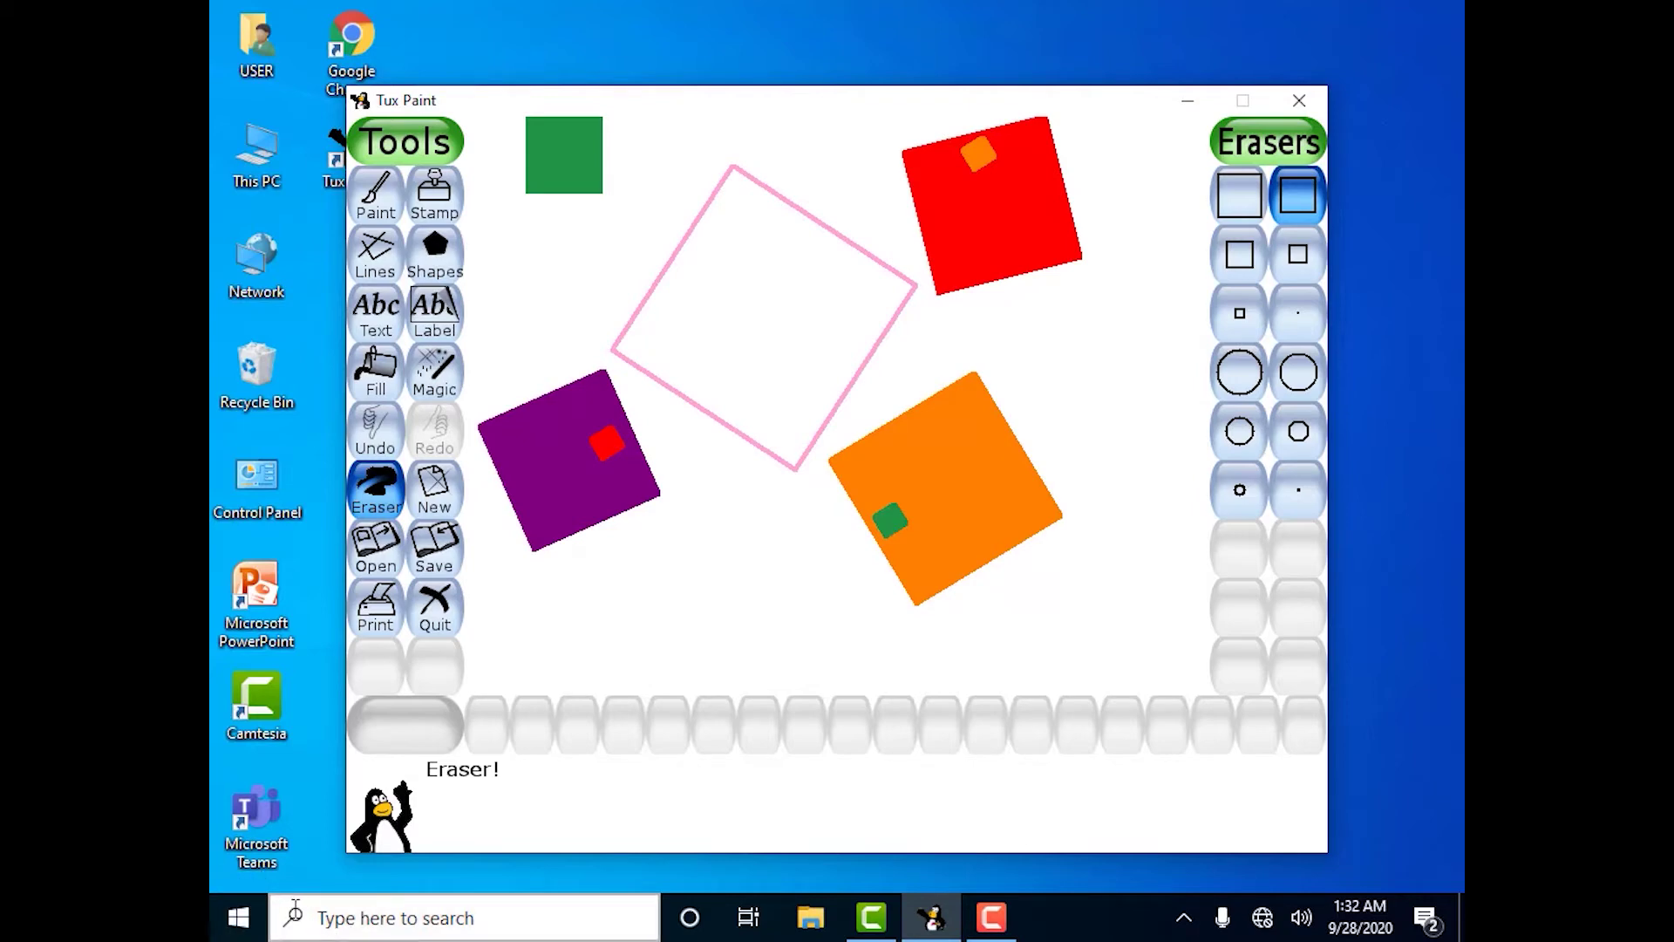
mouse_move(554, 469)
left_mouse_down()
mouse_move(505, 466)
mouse_move(569, 428)
mouse_move(569, 461)
mouse_move(670, 486)
mouse_move(603, 548)
mouse_move(846, 592)
mouse_move(1348, 590)
mouse_move(1081, 575)
mouse_move(993, 539)
mouse_move(909, 571)
mouse_move(873, 522)
mouse_move(972, 413)
mouse_move(981, 451)
mouse_move(1000, 379)
mouse_move(1005, 276)
mouse_move(972, 179)
mouse_move(1000, 242)
mouse_move(1012, 208)
mouse_move(927, 149)
mouse_move(991, 141)
mouse_move(1086, 253)
left_mouse_up()
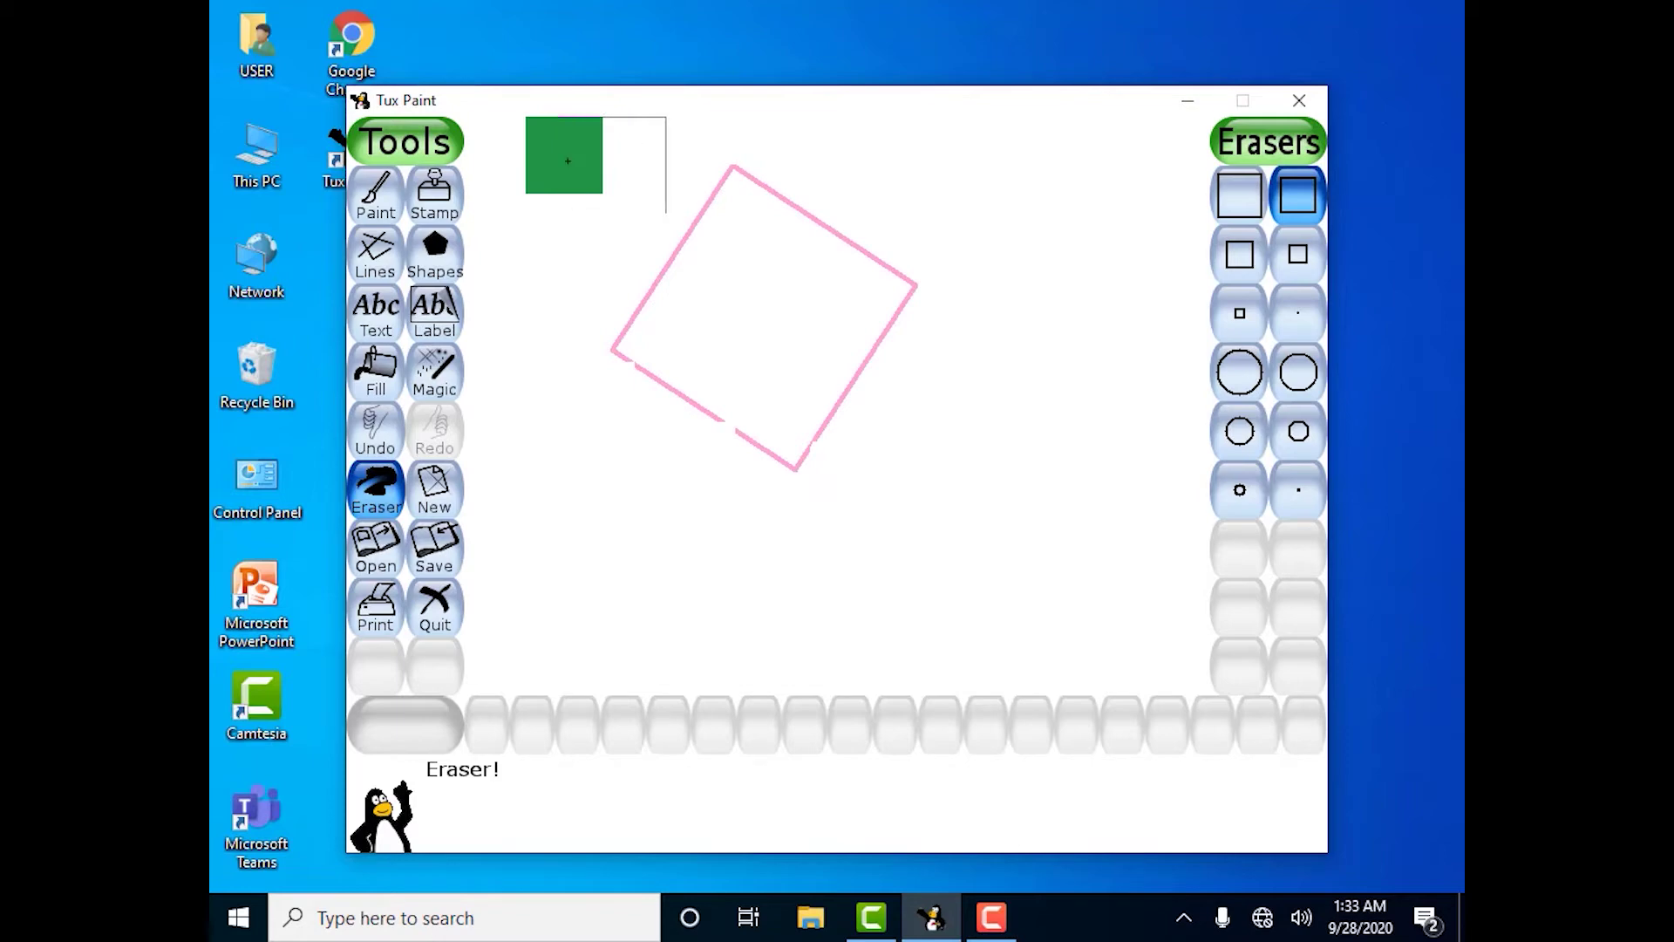
left_click(563, 171)
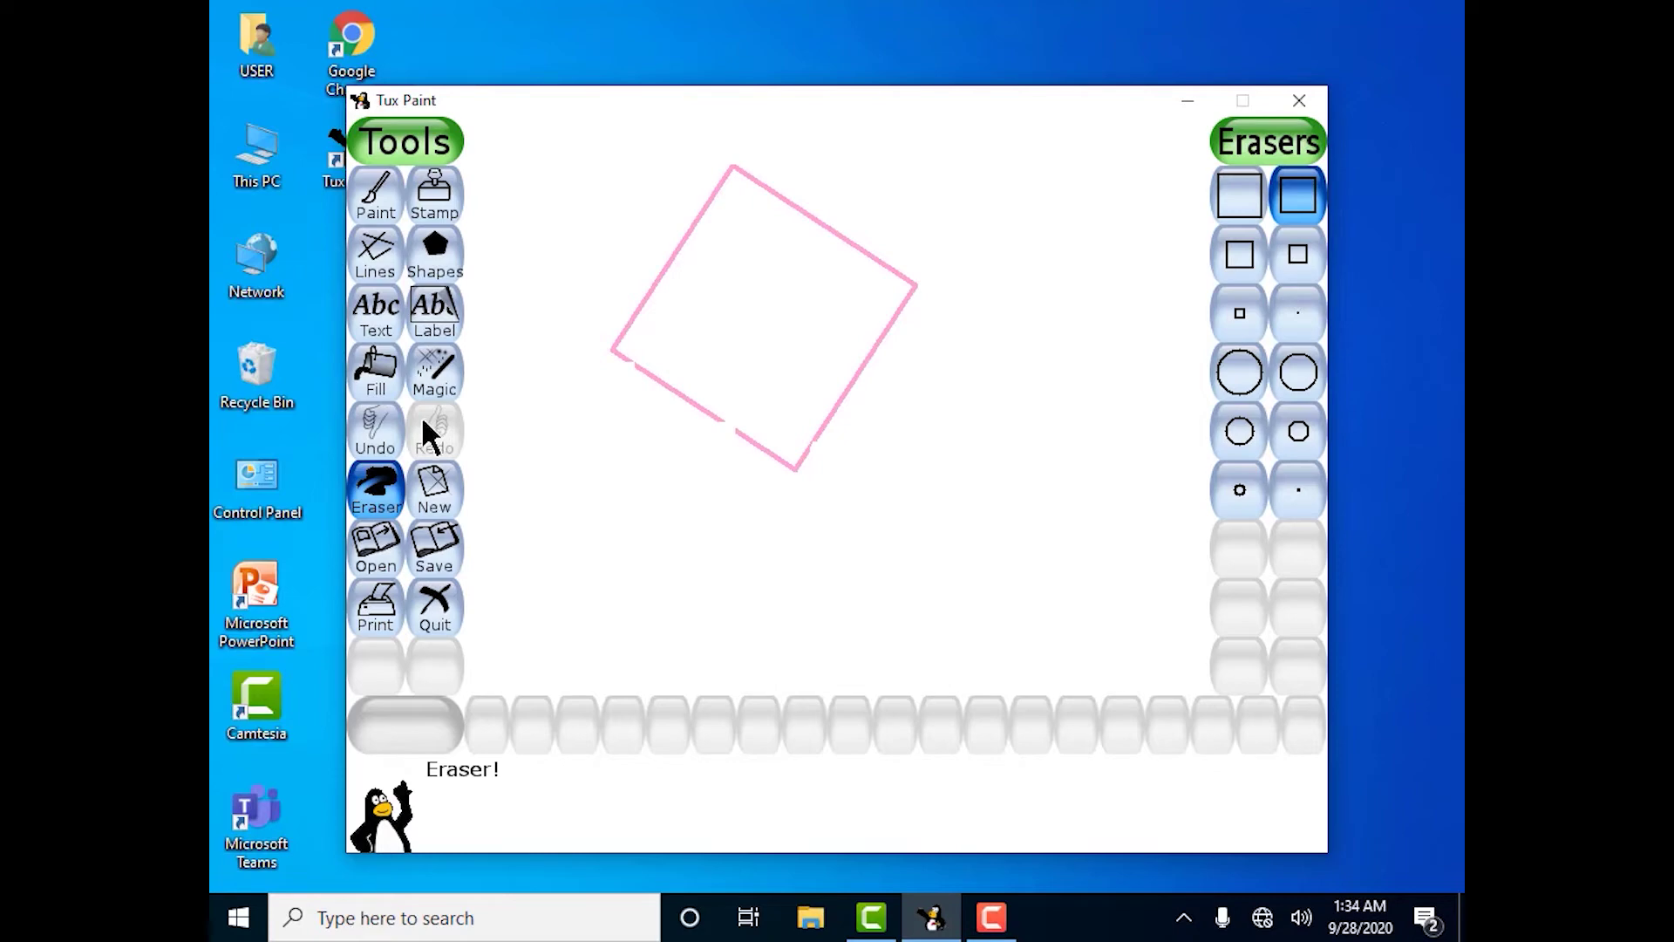
- Start a new drawing with a dark green background, saving the current picture first
left_click(429, 490)
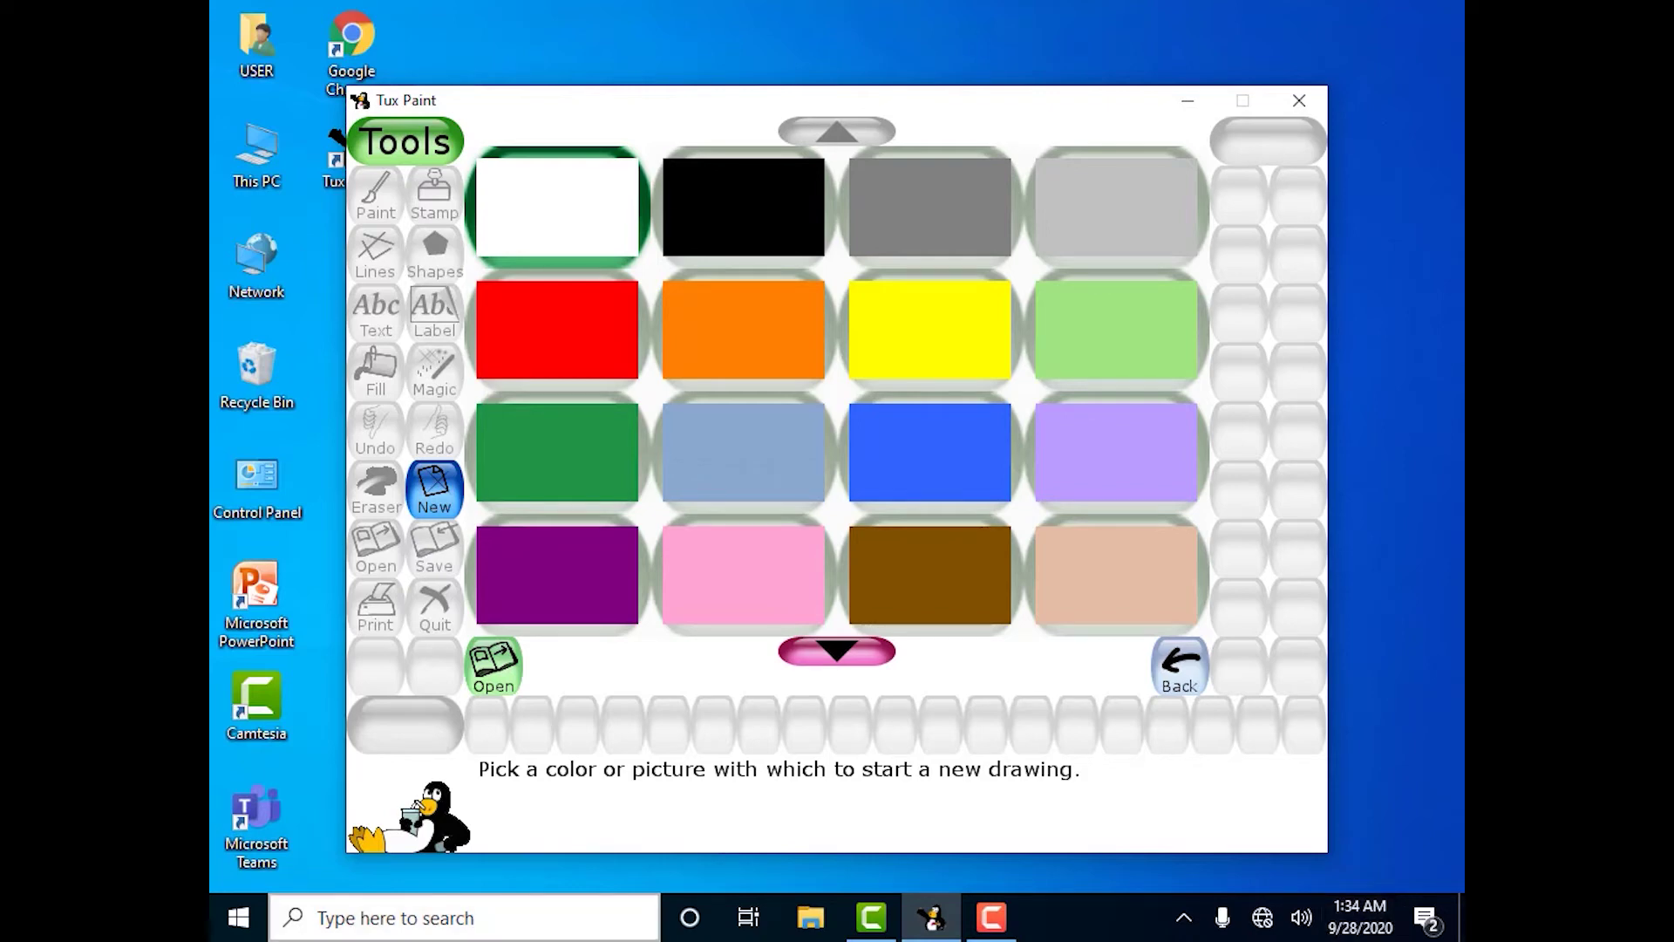
left_click(839, 636)
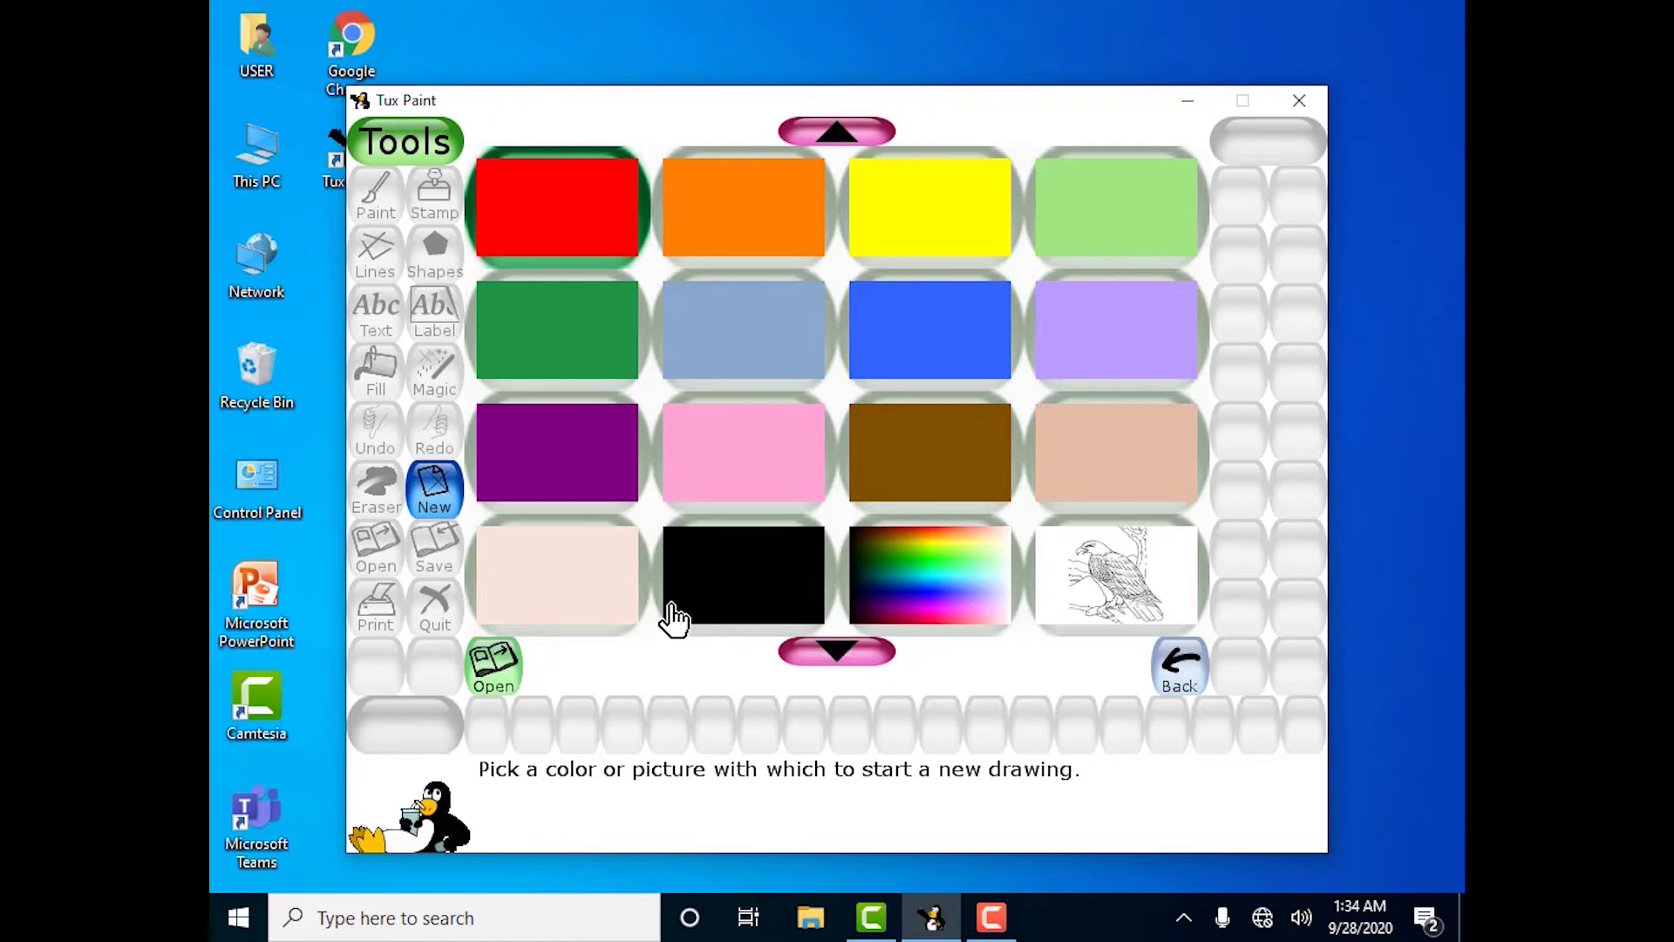
left_click(504, 338)
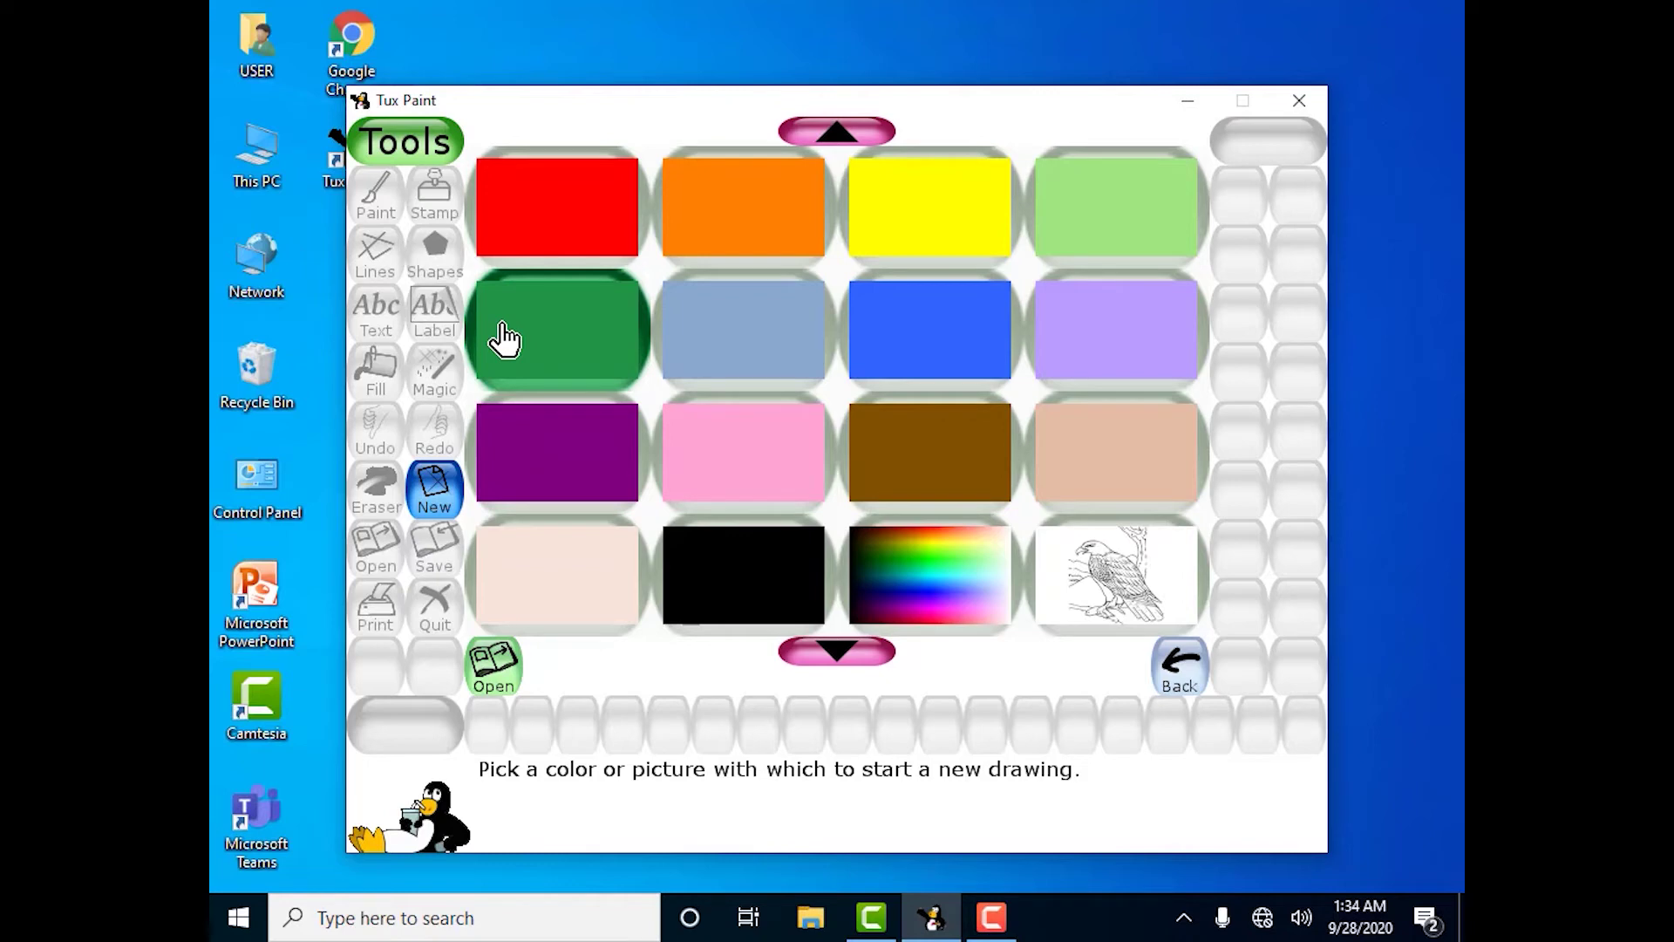
left_click(475, 657)
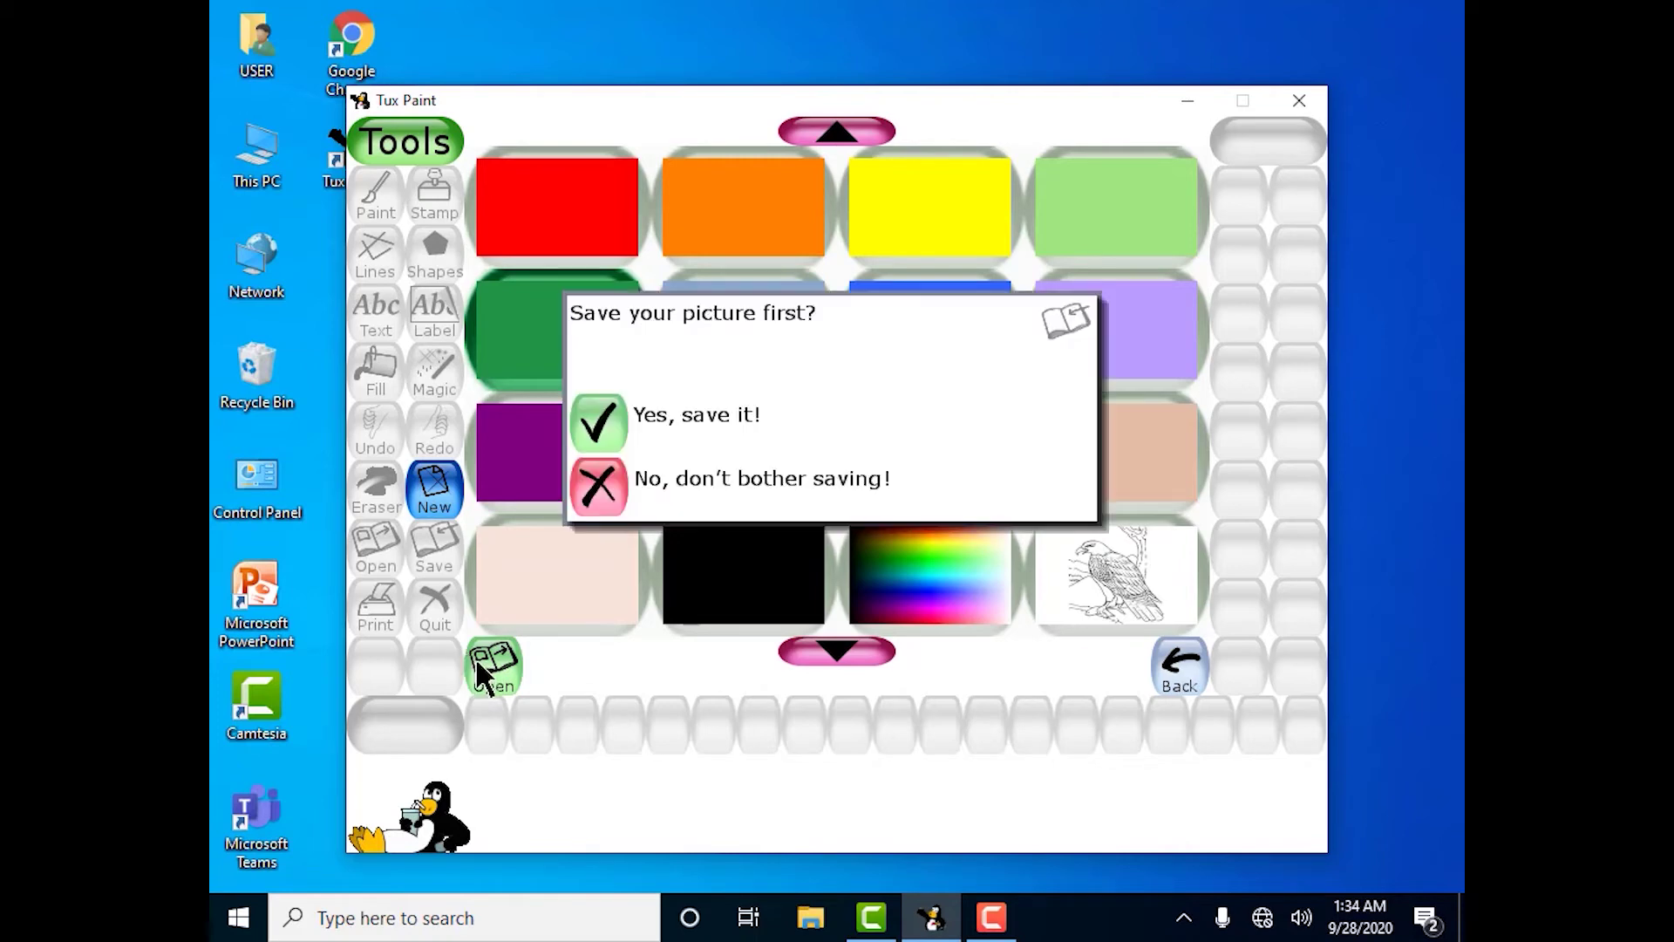
left_click(601, 427)
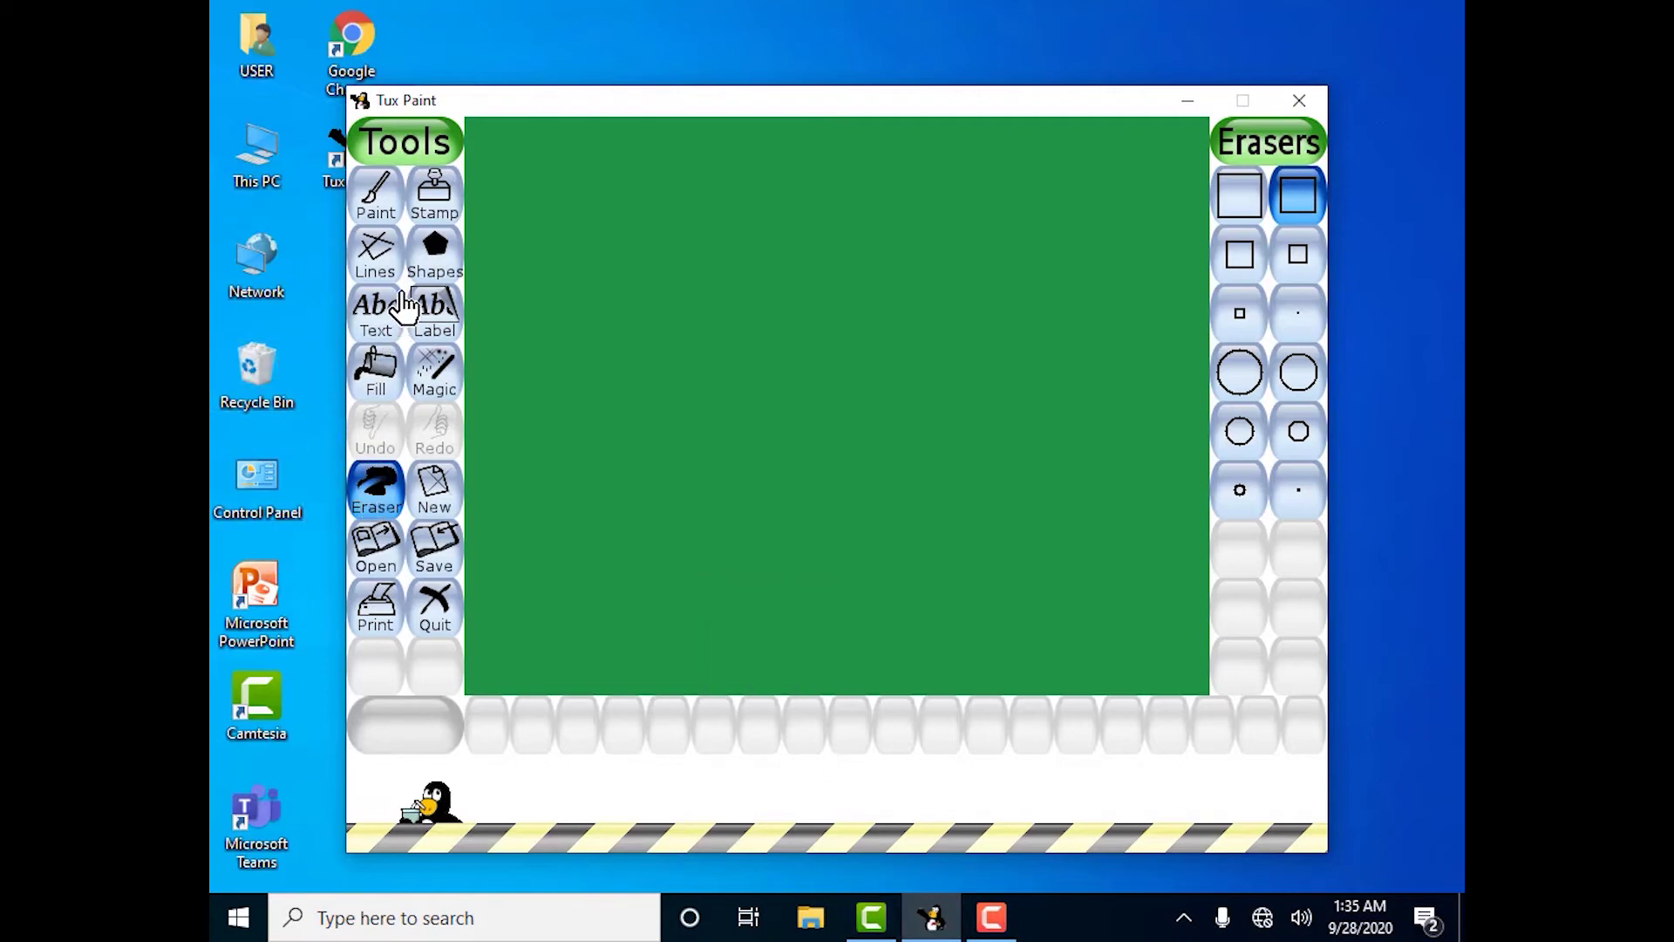
- Draw a small yellow circle outline near the green canvas's upper-left corner, with a smaller one inside its lower edge
left_click(384, 376)
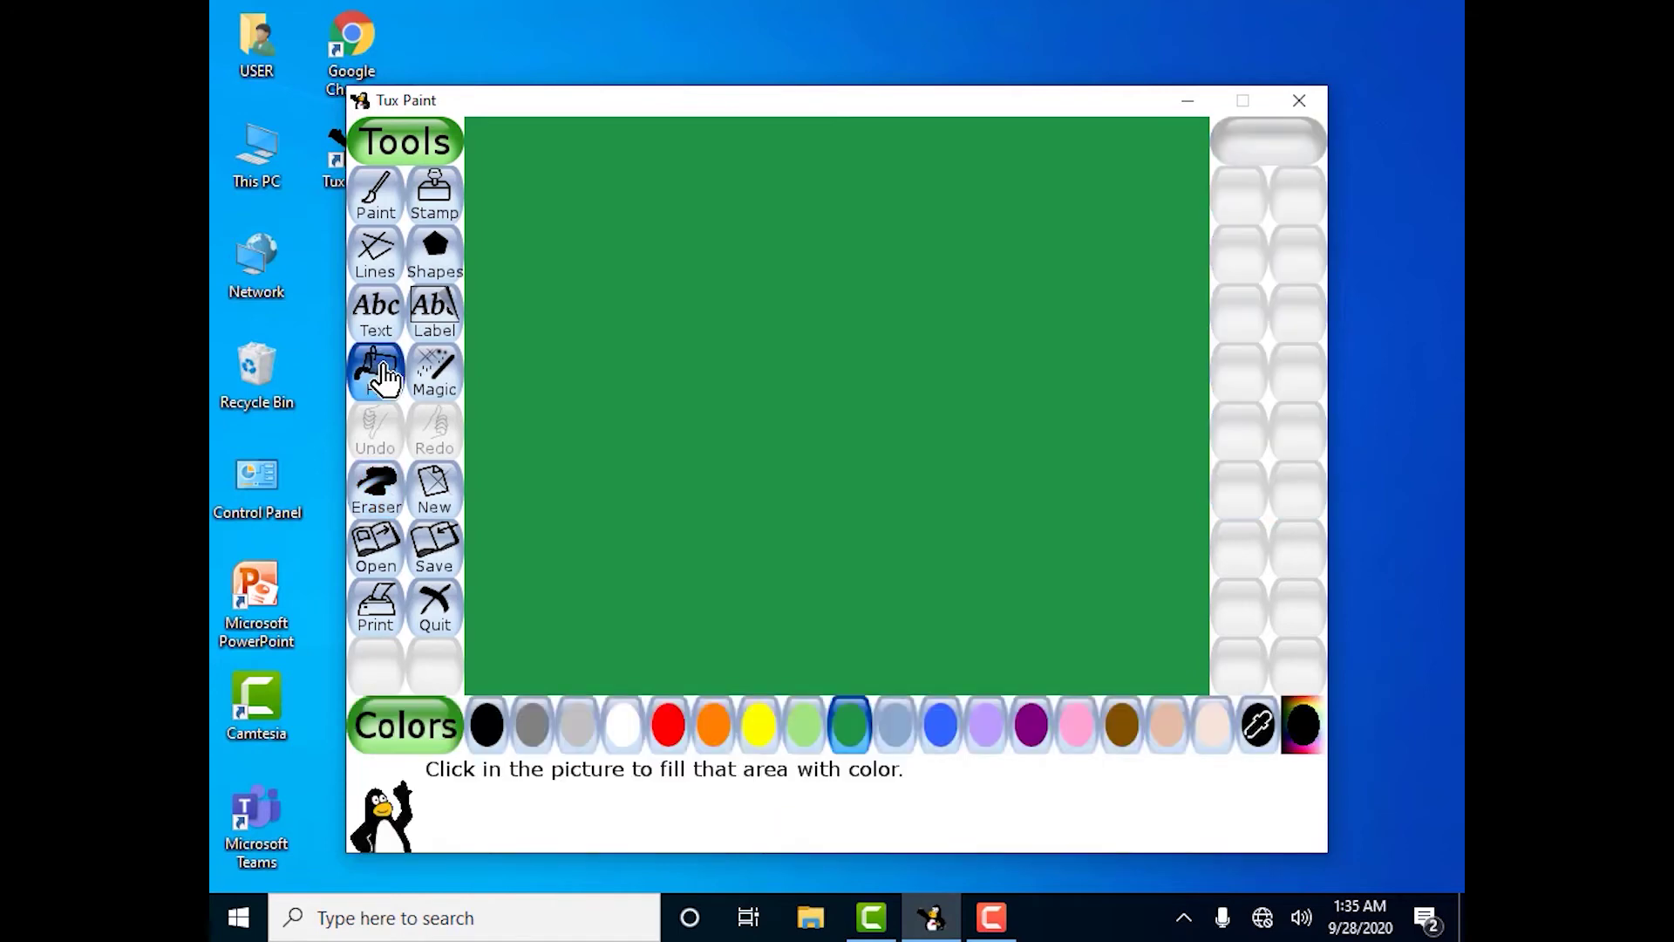
left_click(758, 729)
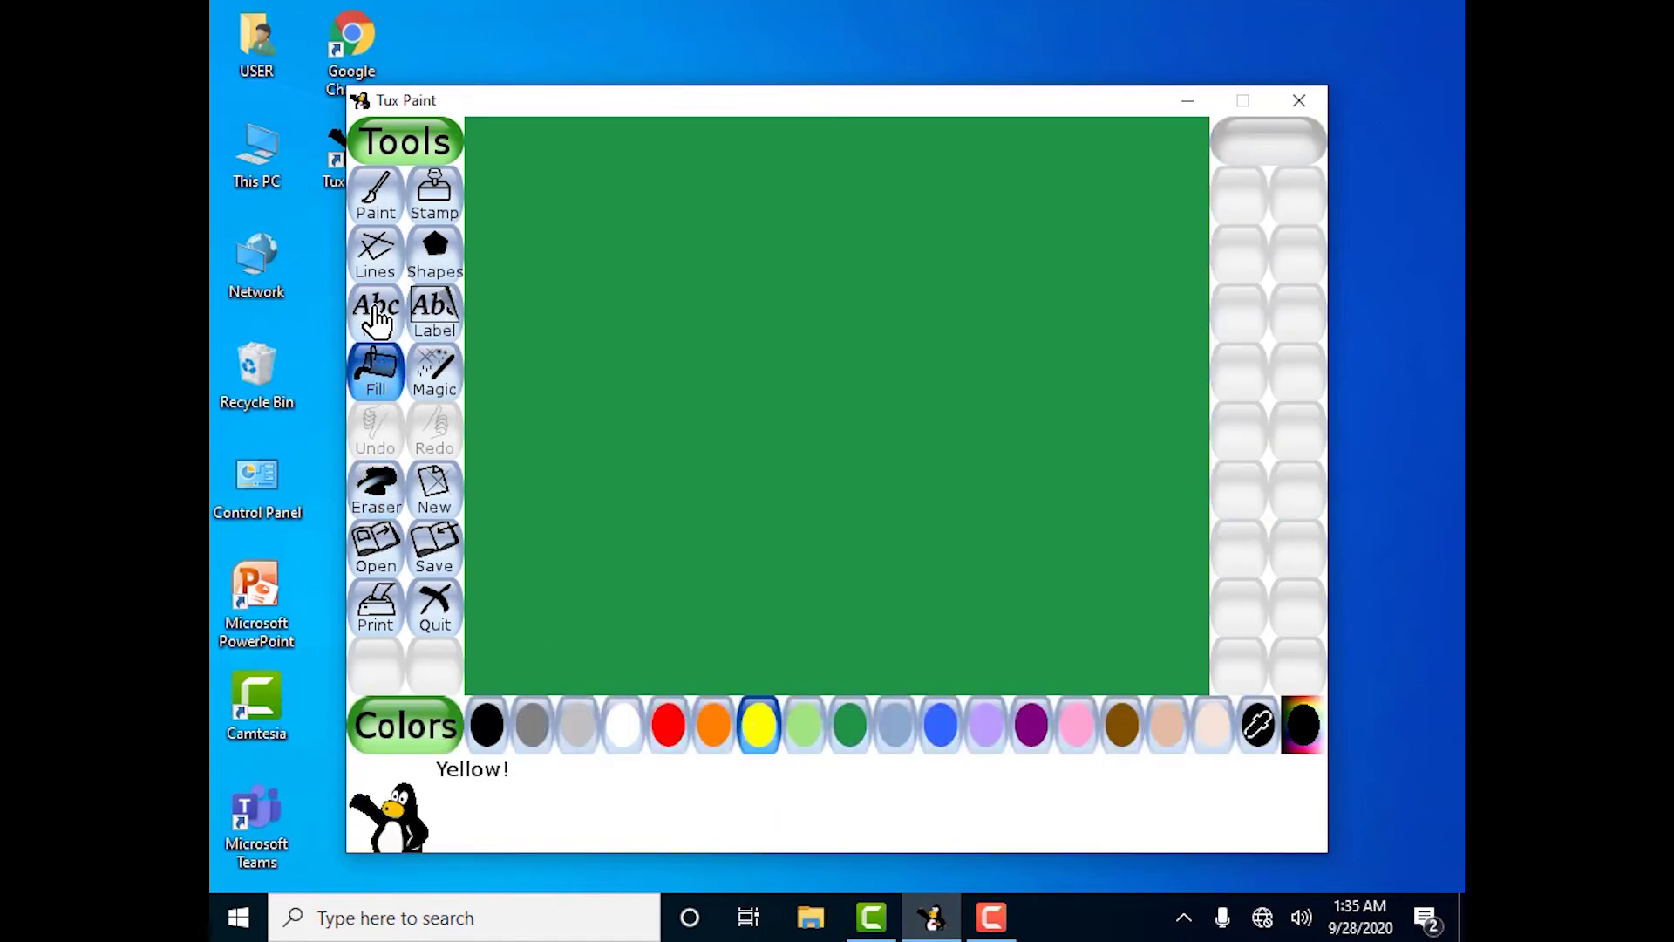
left_click(420, 277)
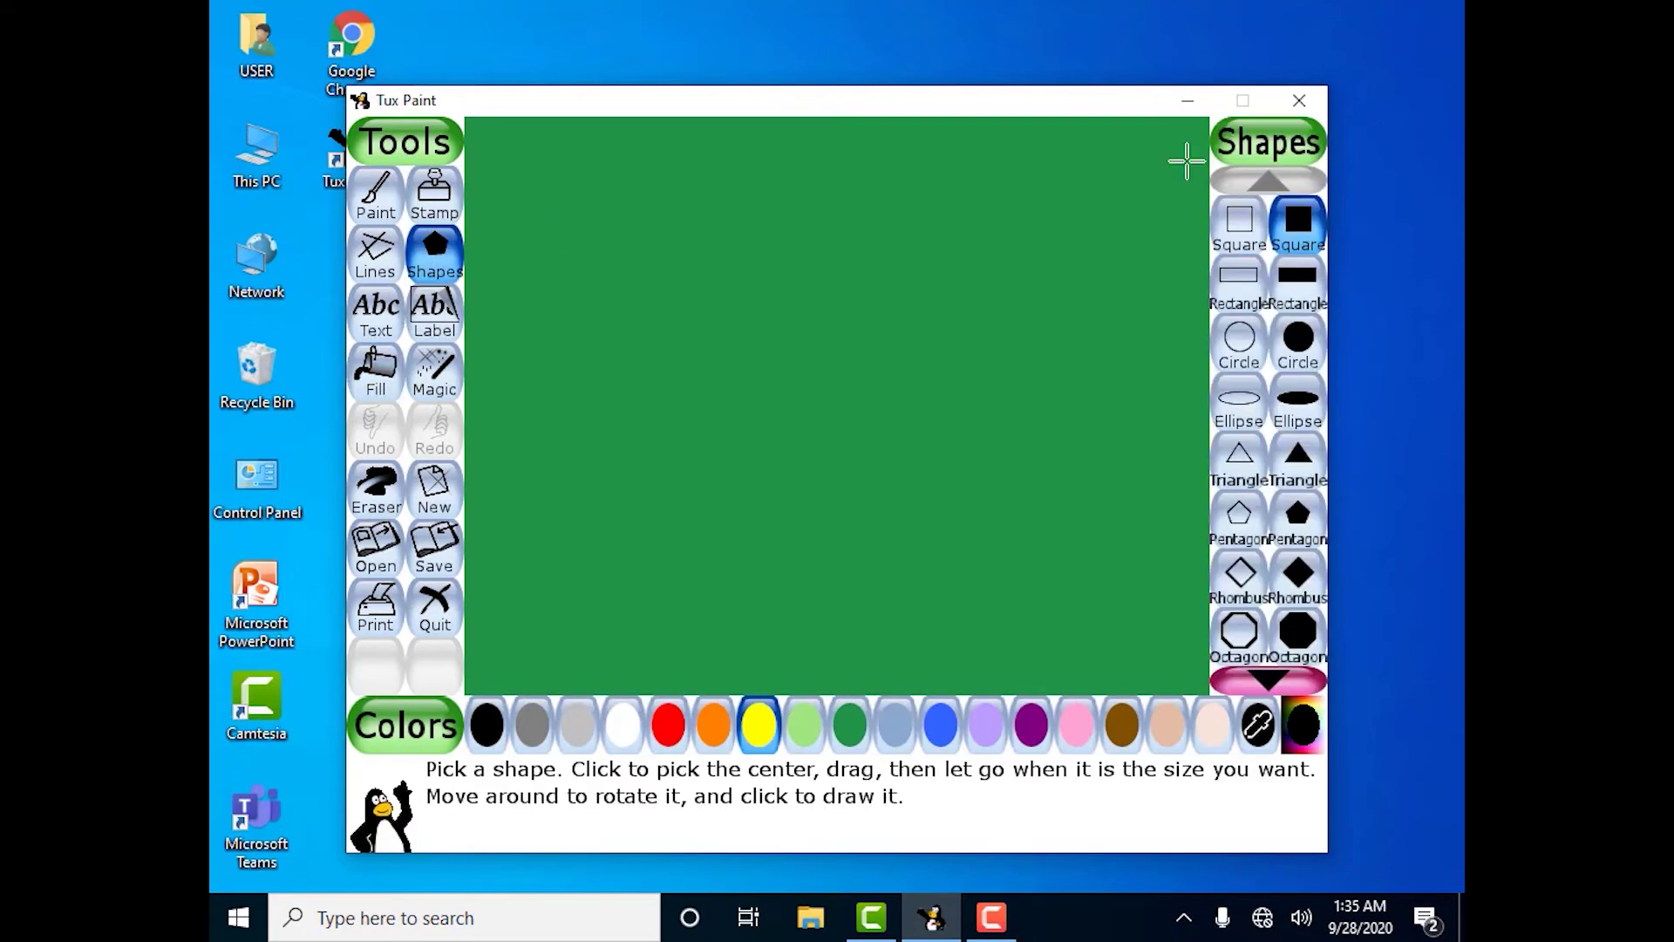
left_click(1238, 353)
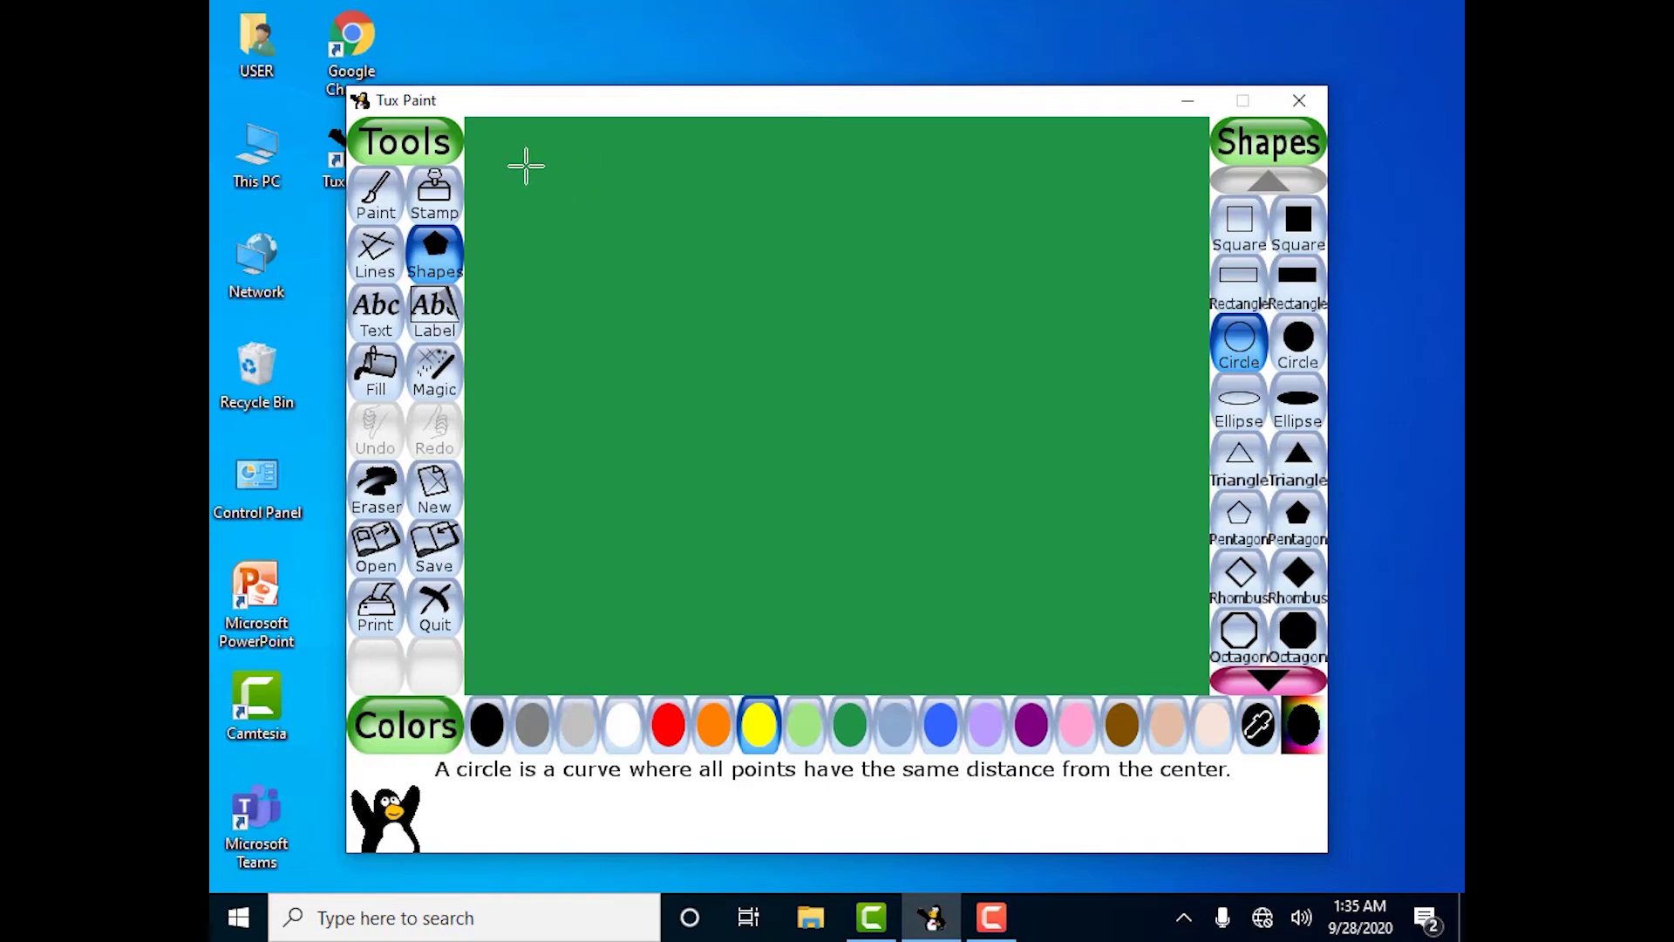
left_click_drag(521, 158, 536, 197)
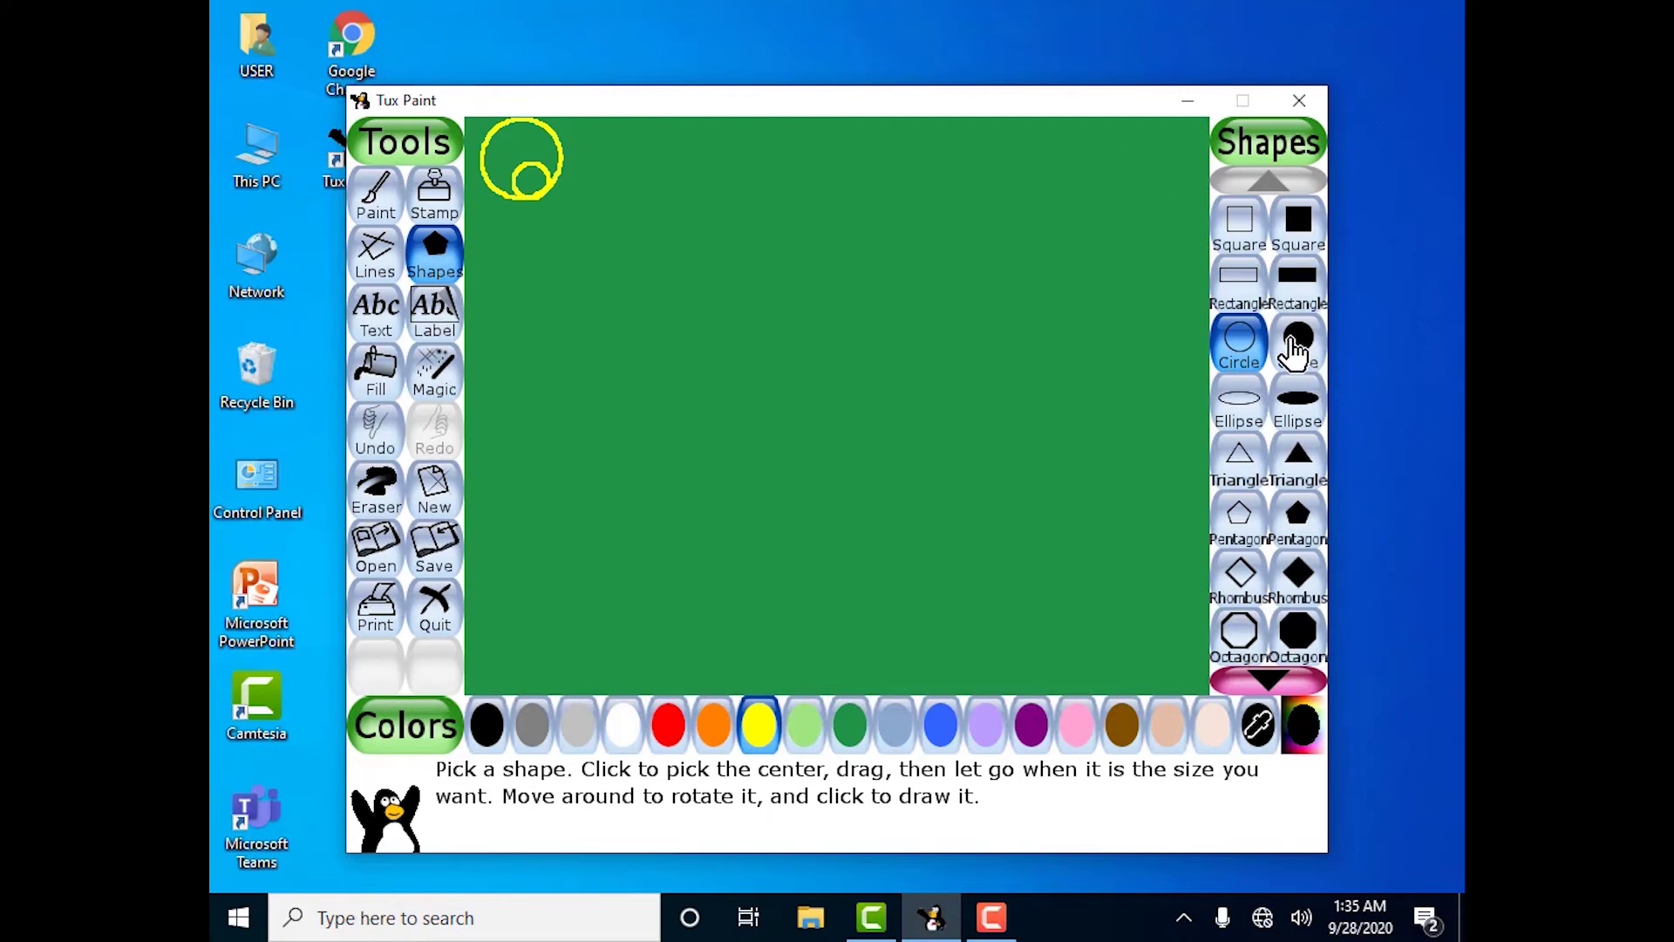
- Draw a solid yellow circle in the green canvas's lower-right corner
left_click(1297, 349)
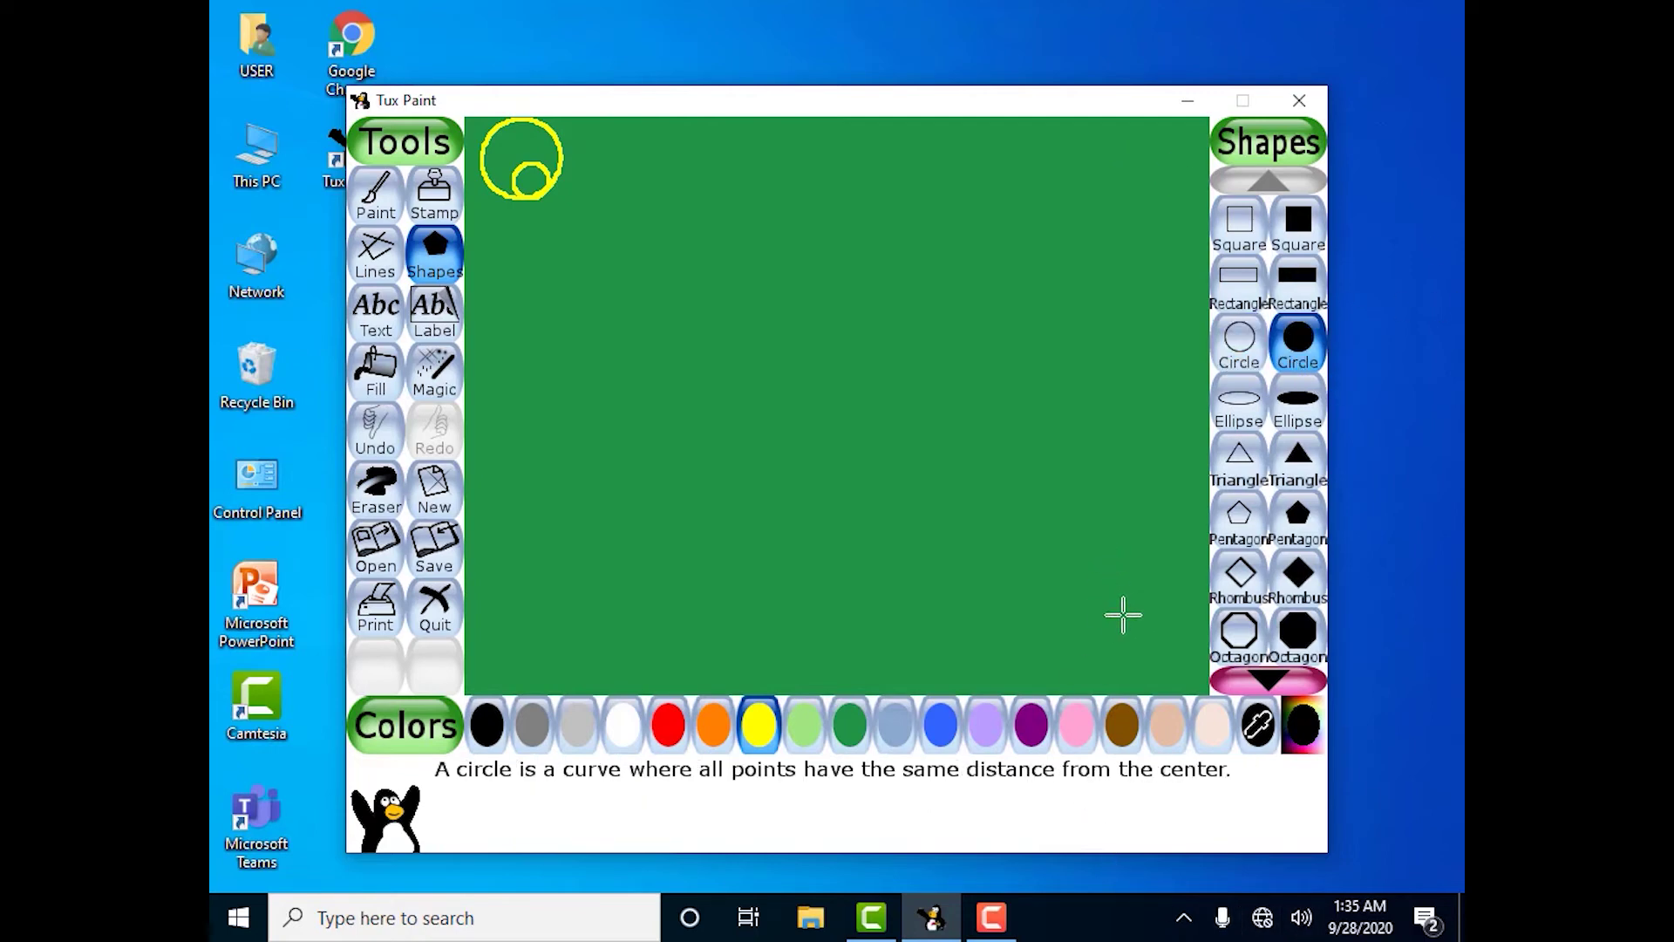
left_click(1120, 617)
left_click_drag(1119, 617, 1166, 681)
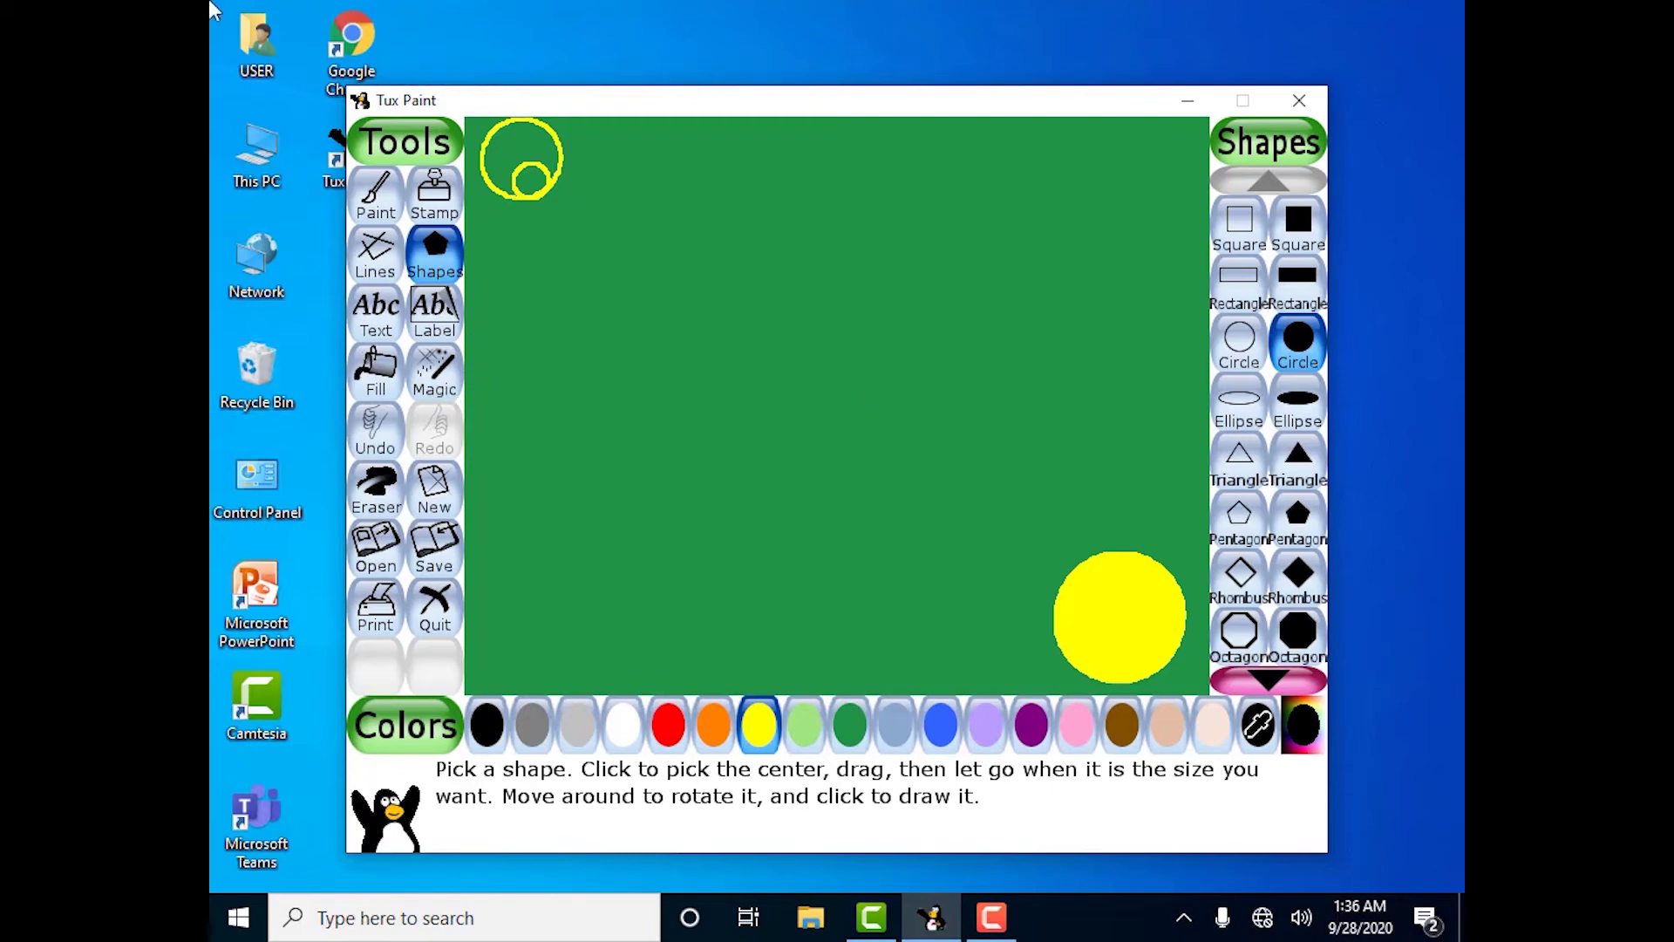
- Start a new drawing with a dark green background without saving the current picture
left_click(442, 506)
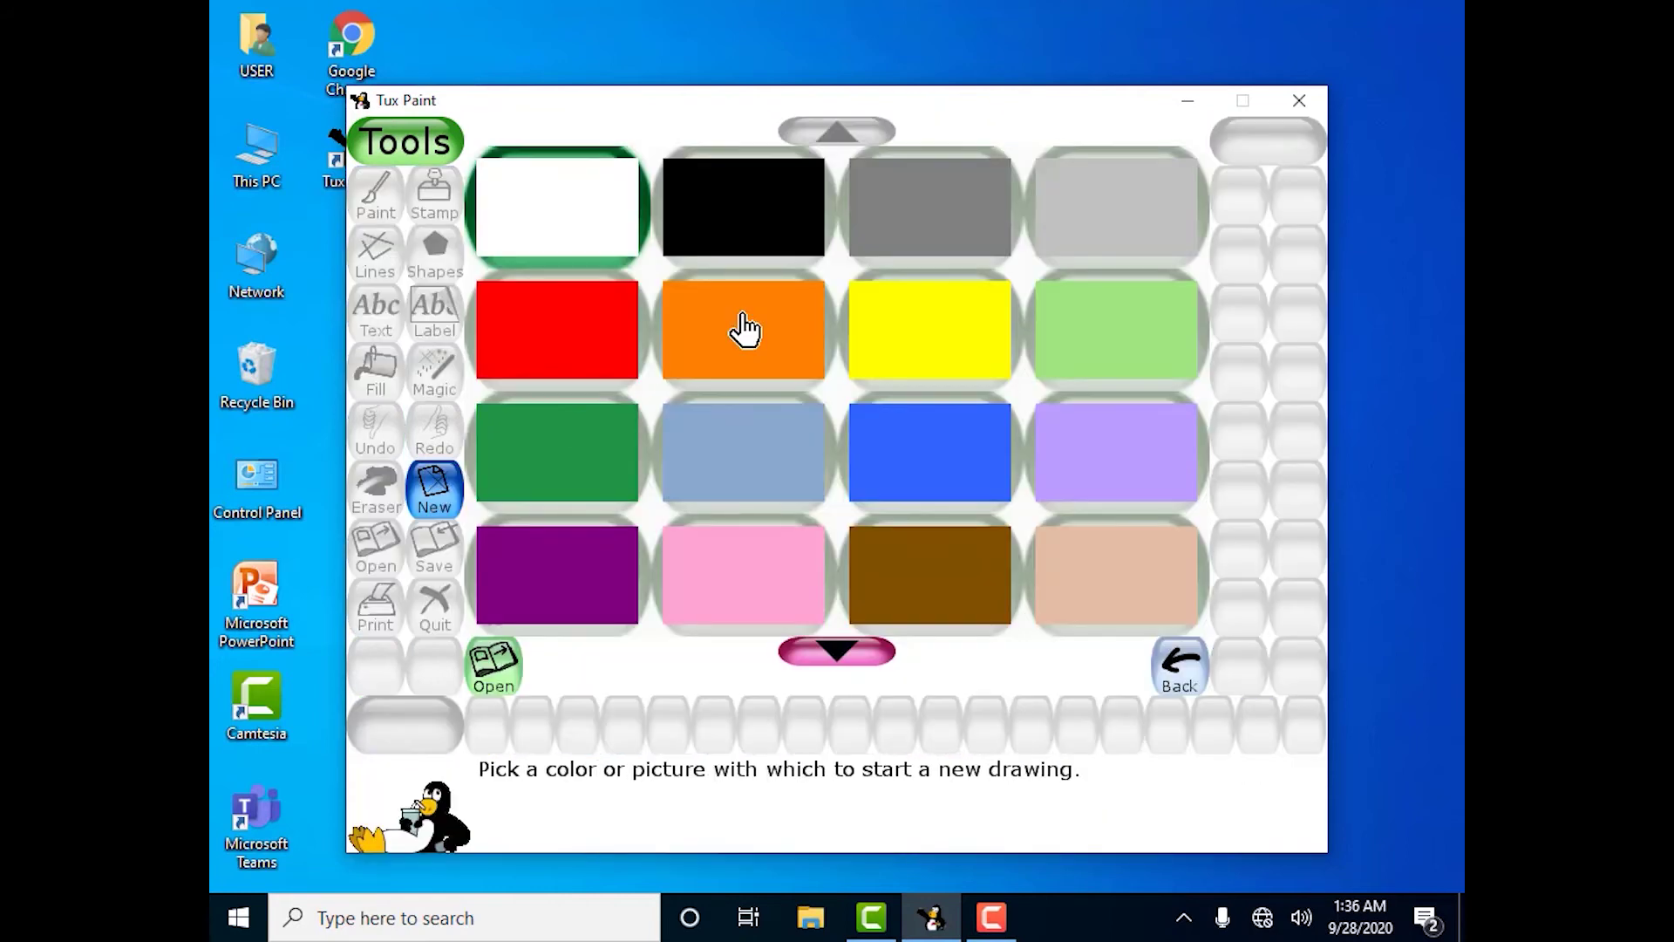
left_click(579, 467)
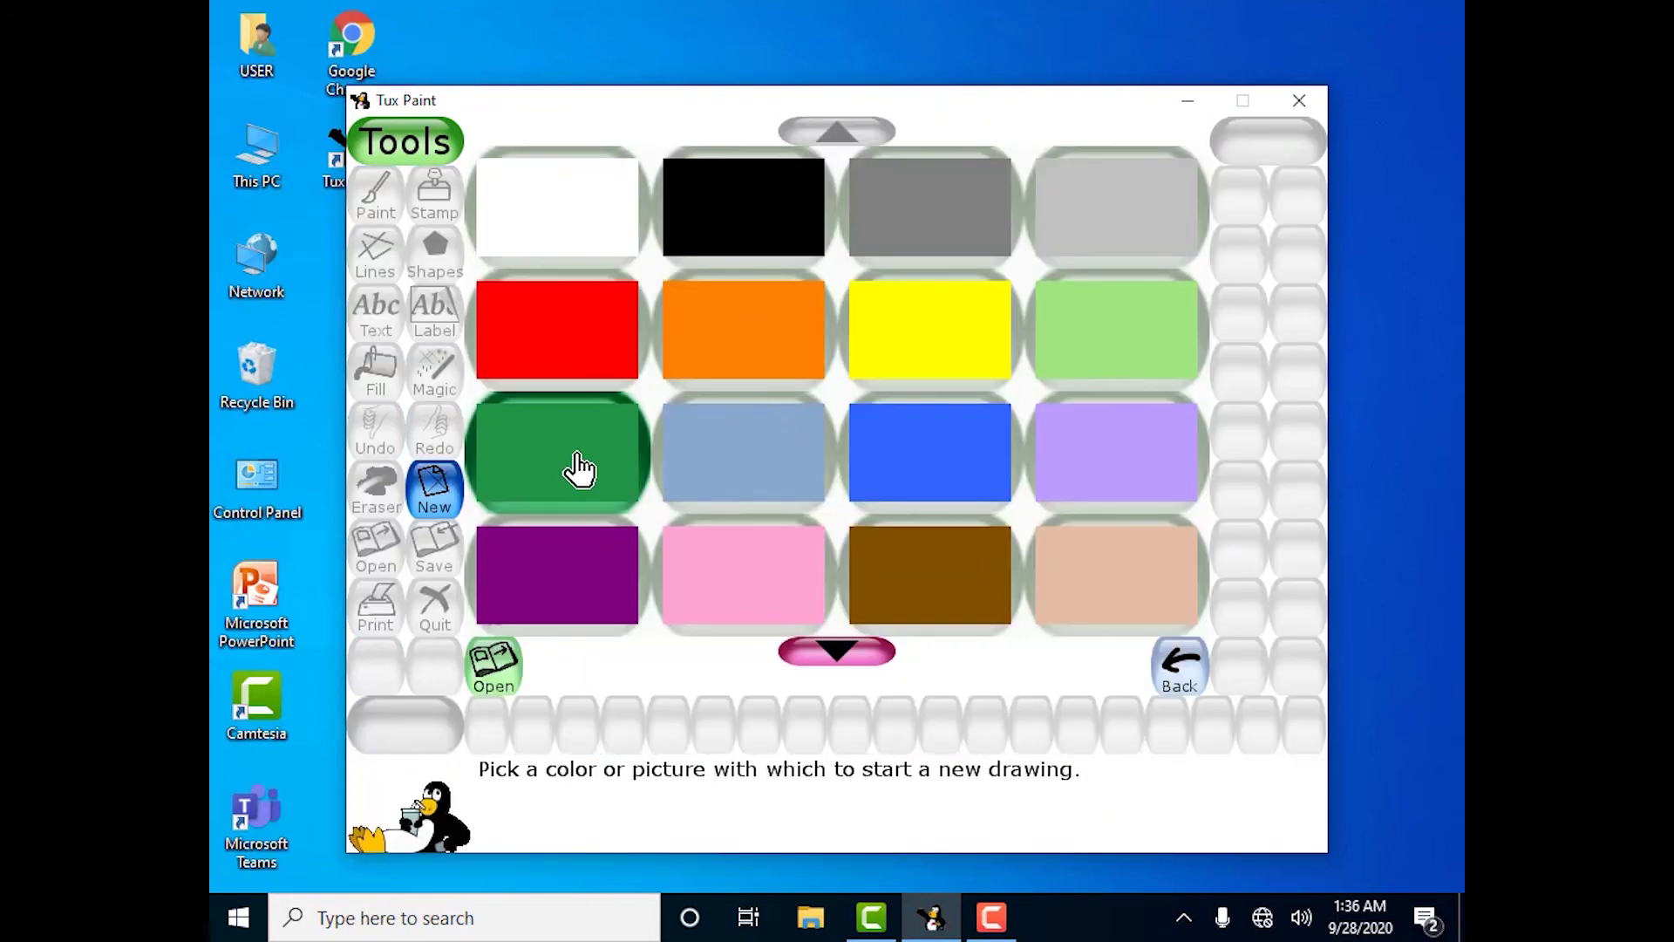
left_click(490, 656)
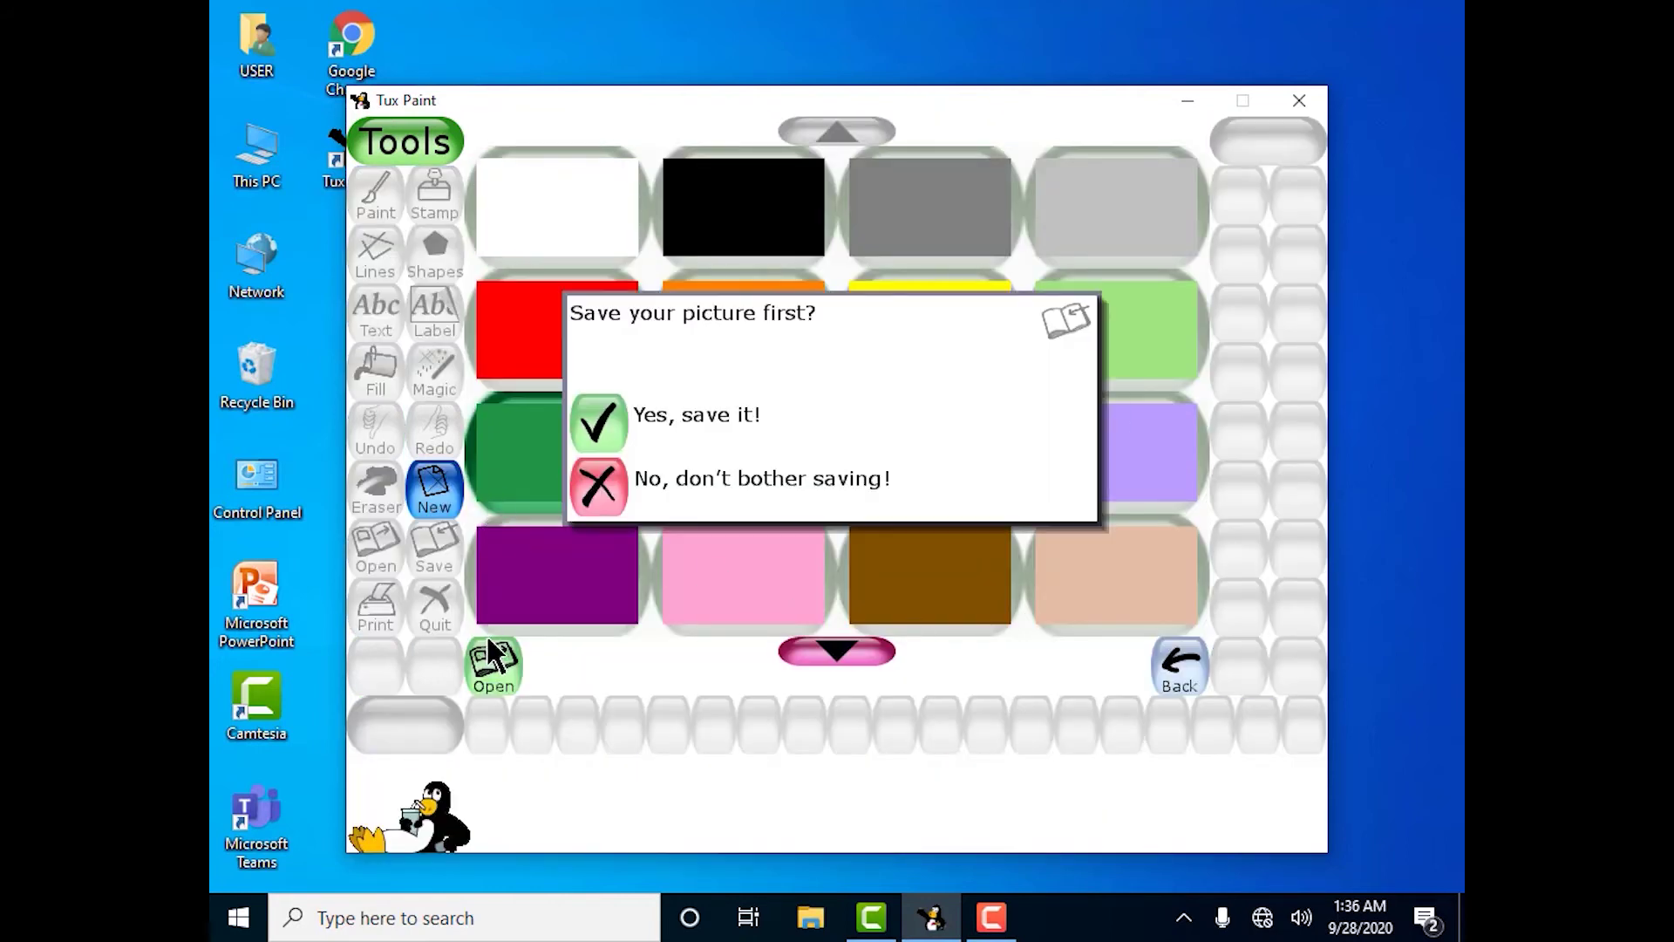
left_click(596, 499)
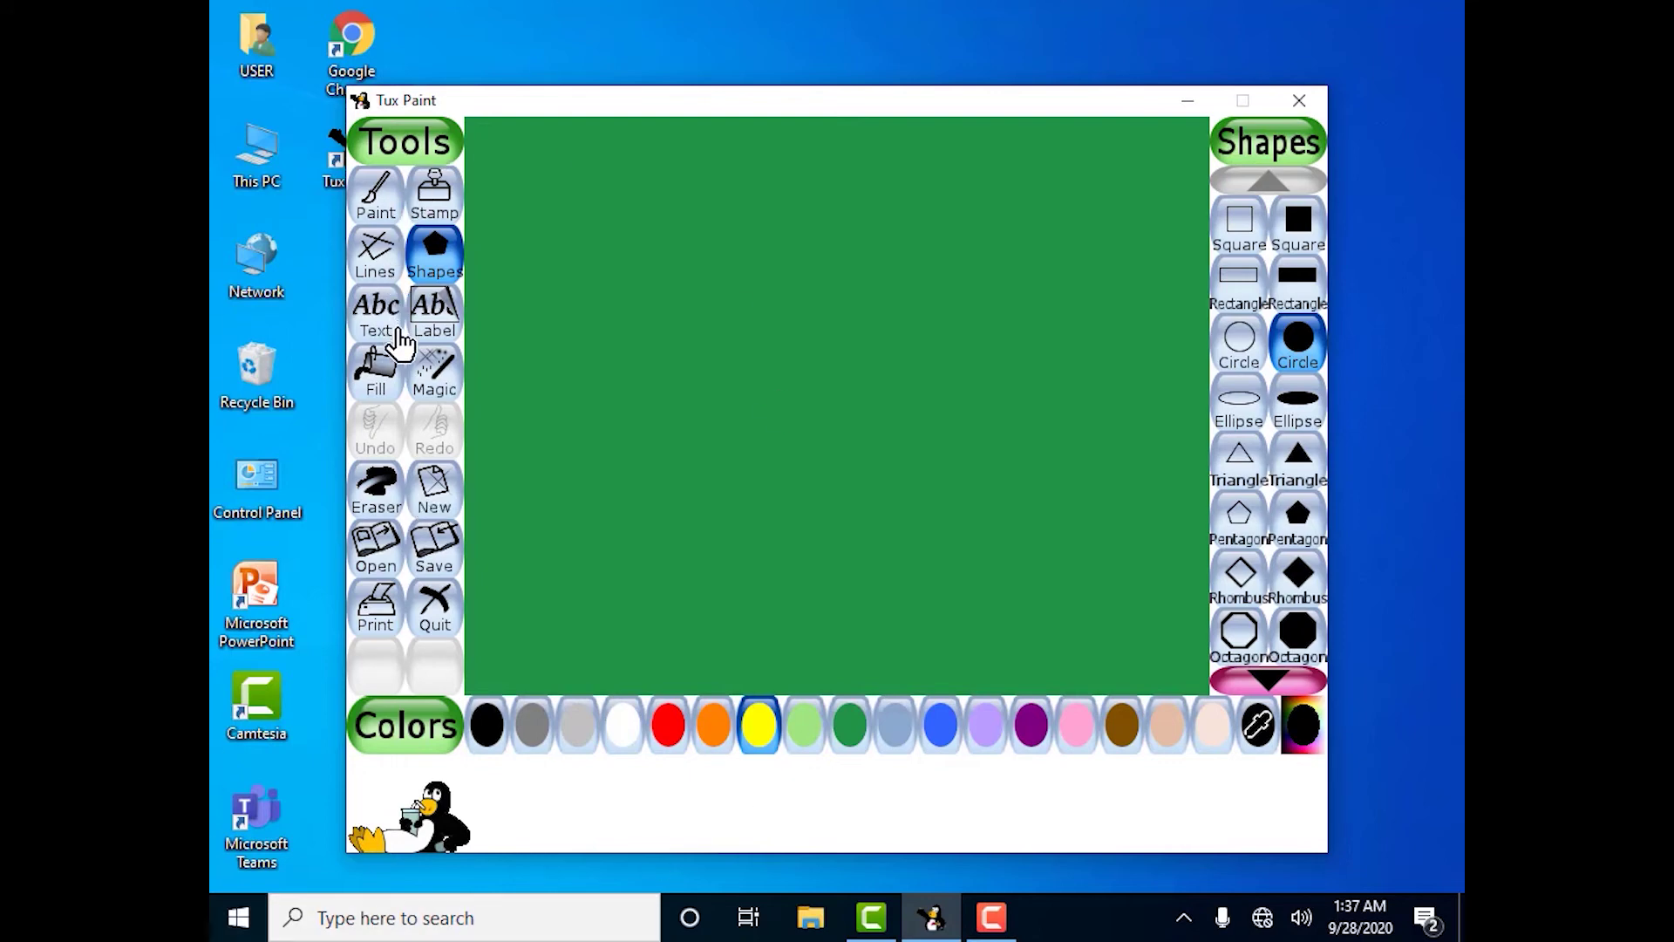
- Write the yellow text "Hello have a nice day" across the upper part of the green canvas
left_click(377, 327)
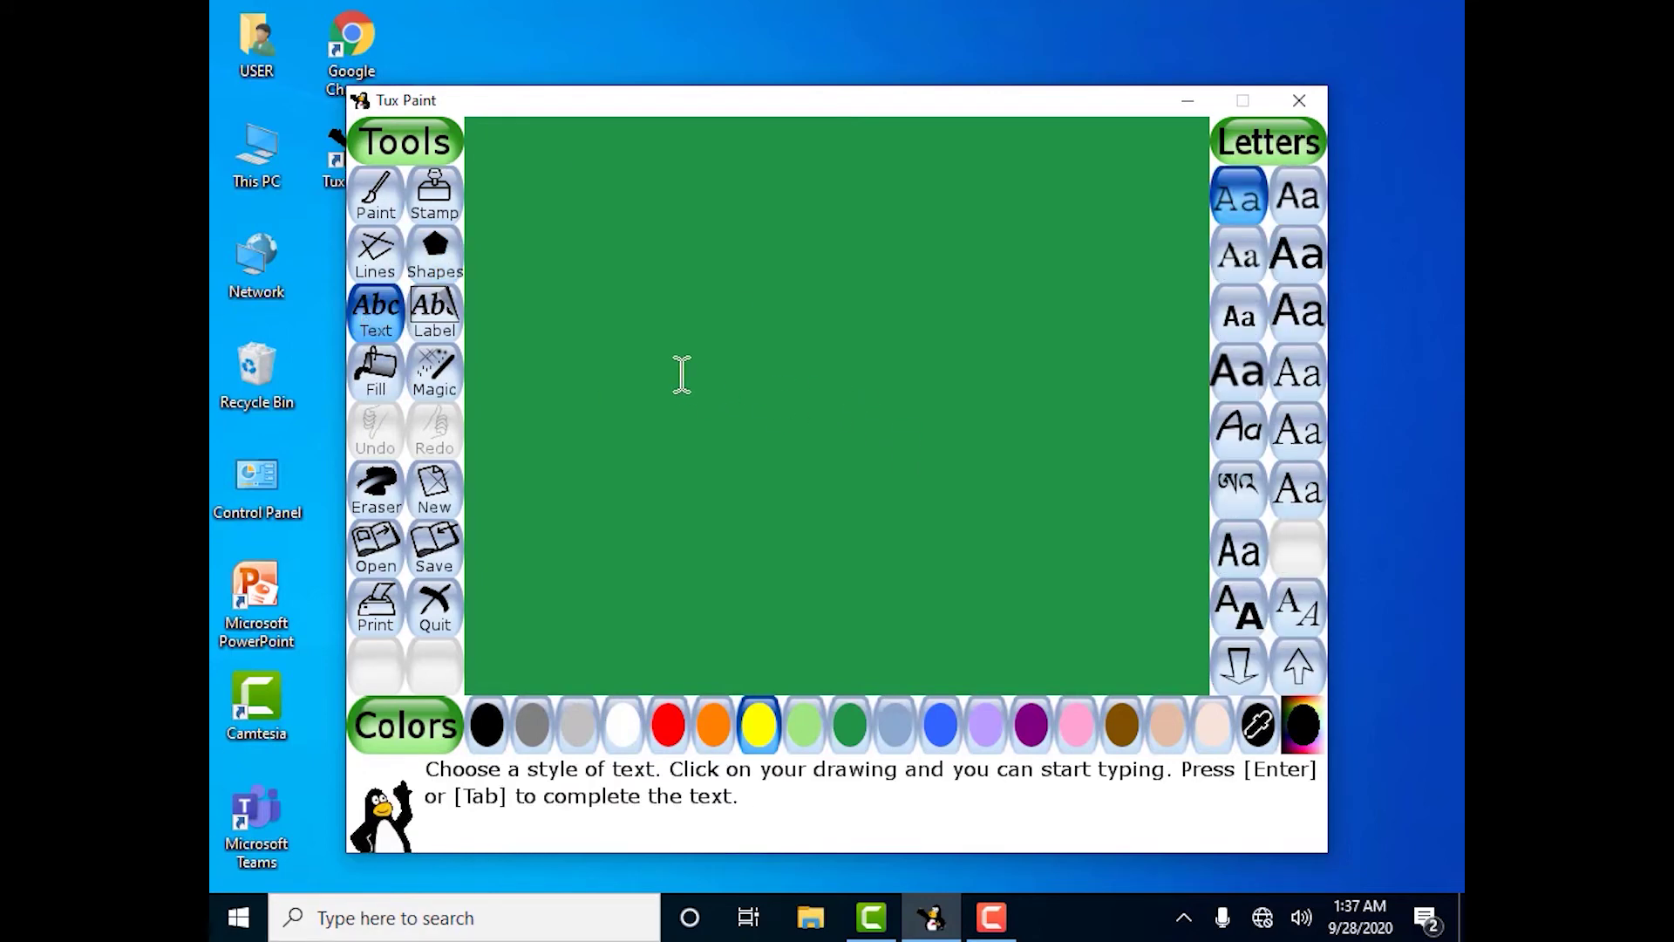
left_click(550, 275)
type("Hell")
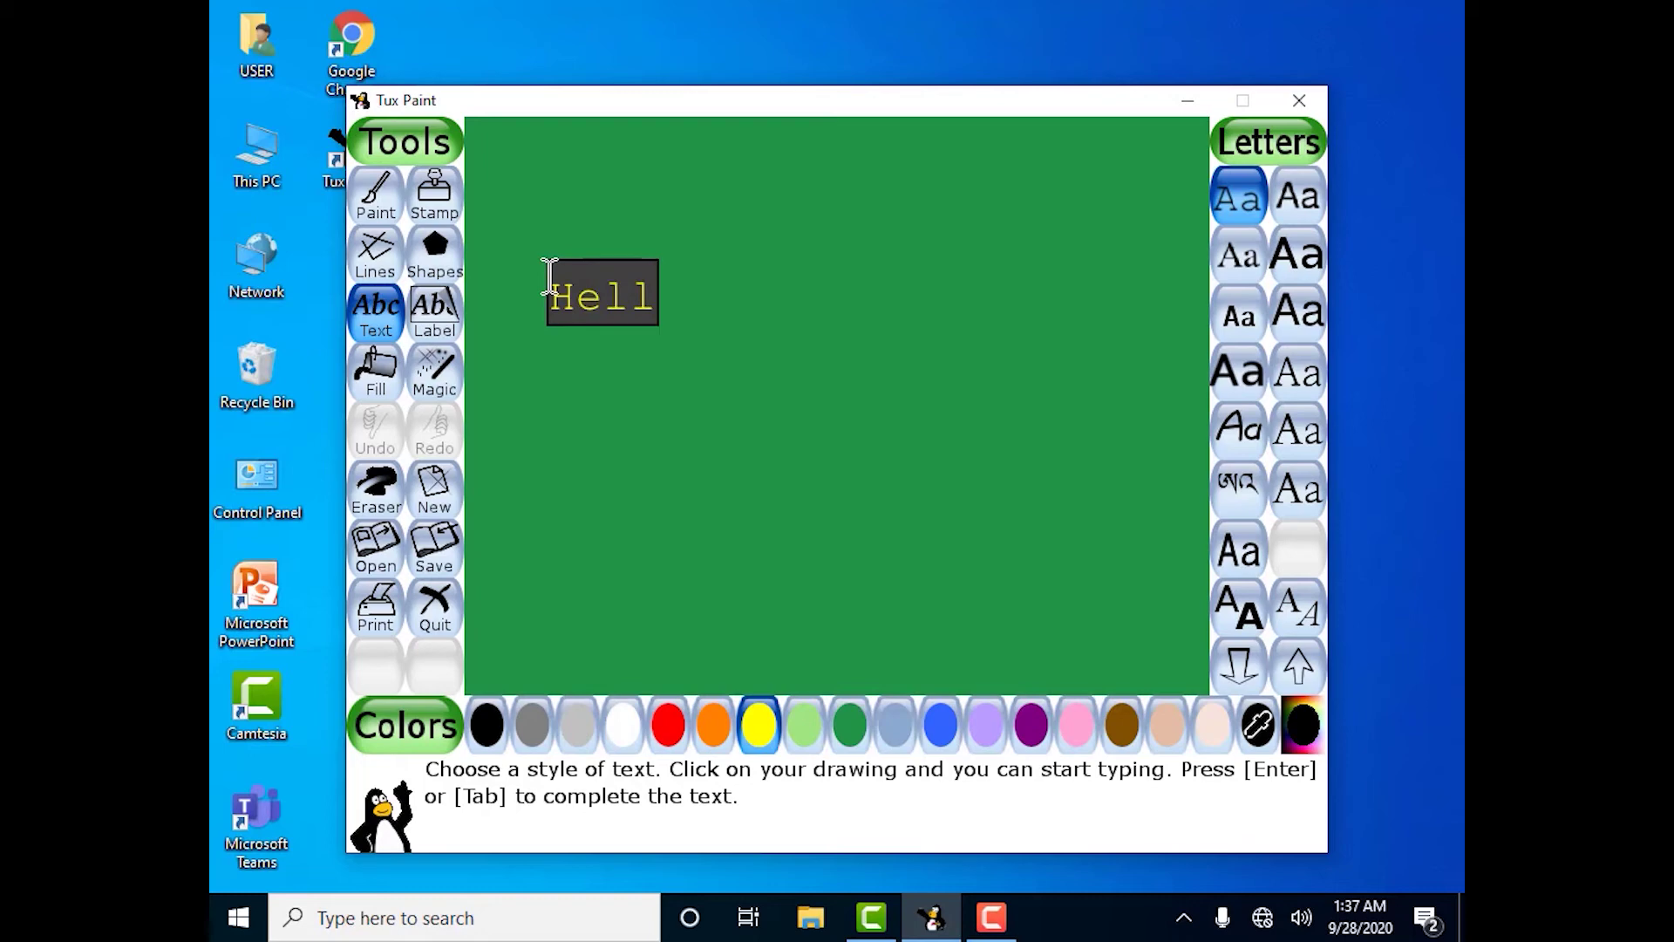
type("o")
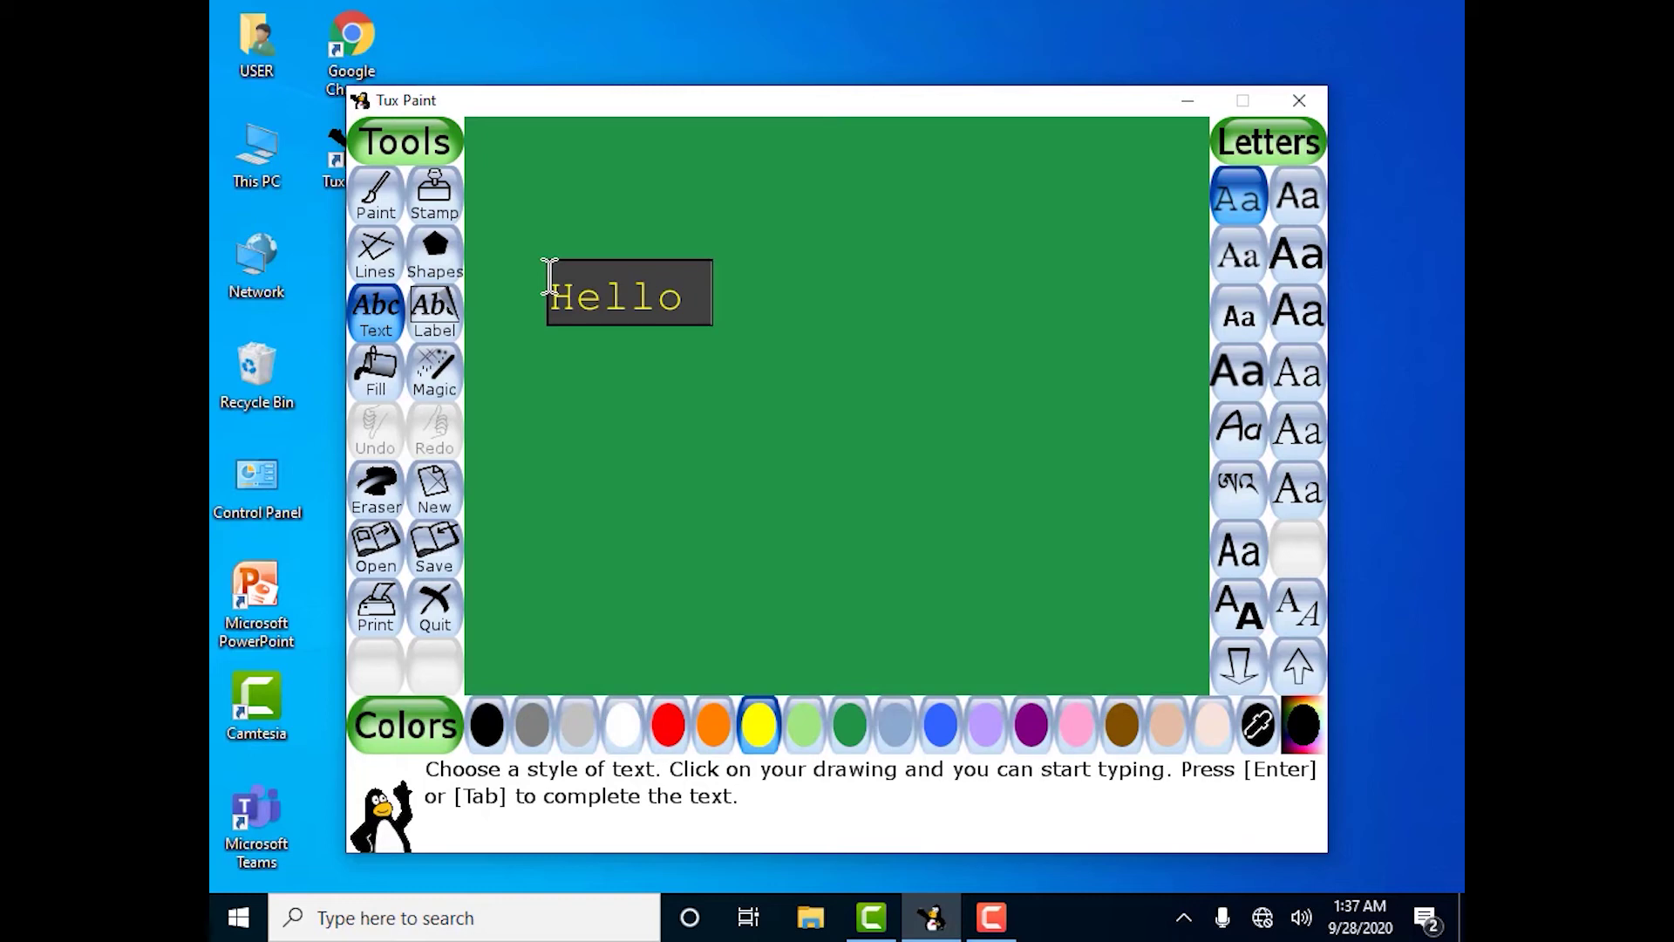
type("have a")
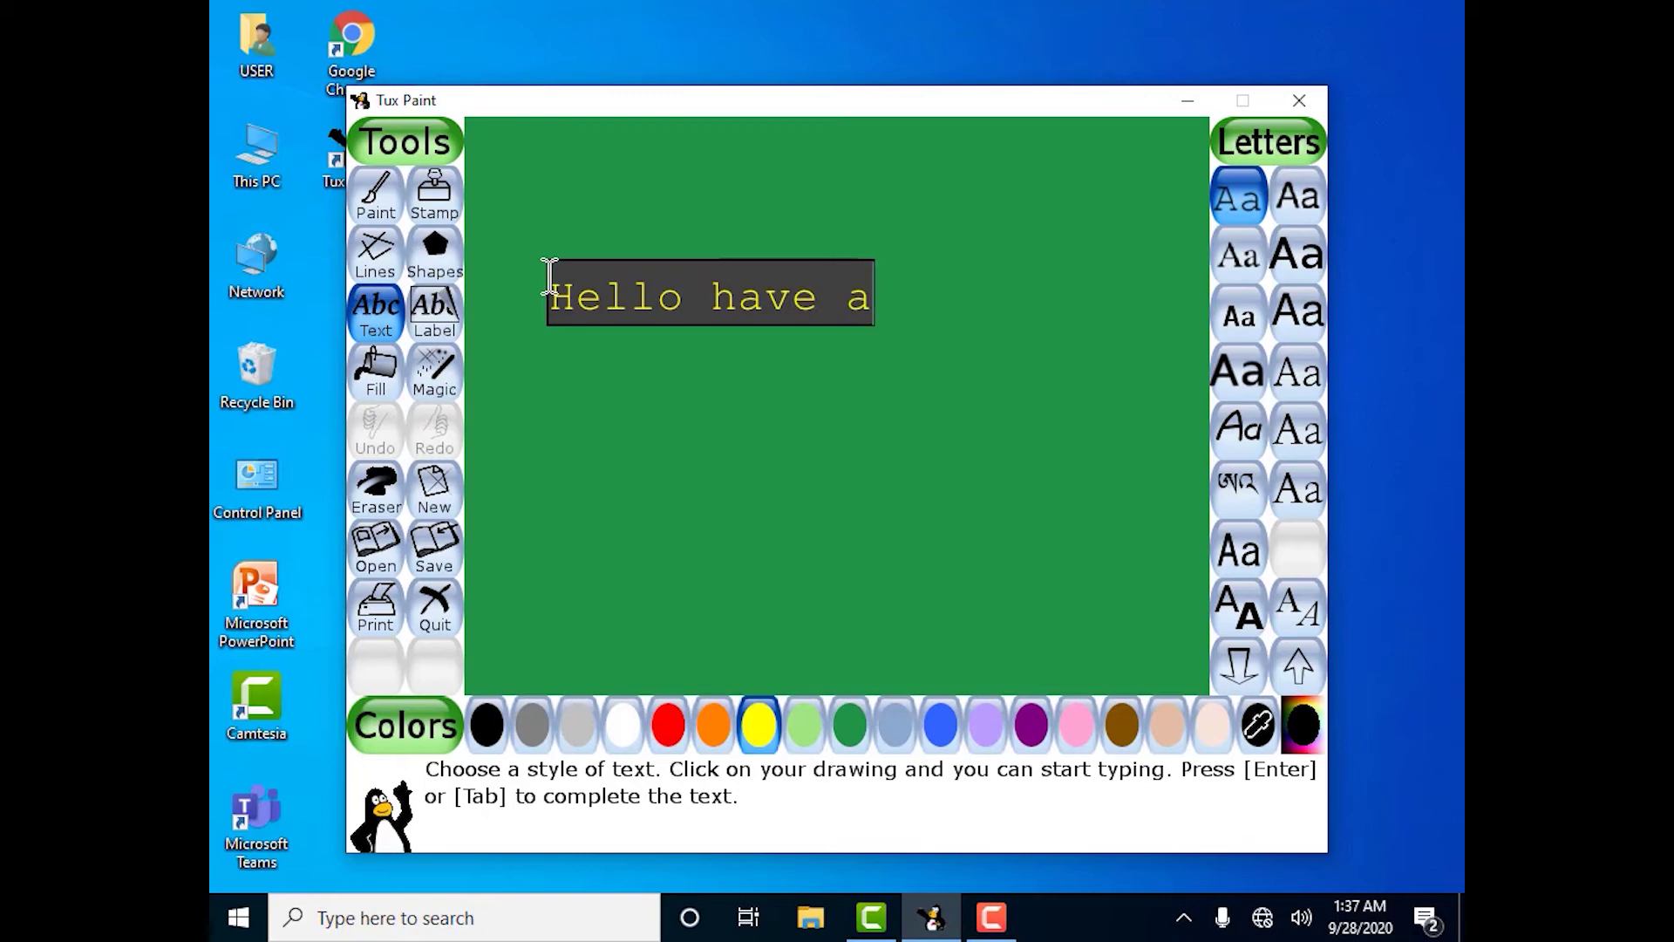
type(" nice ")
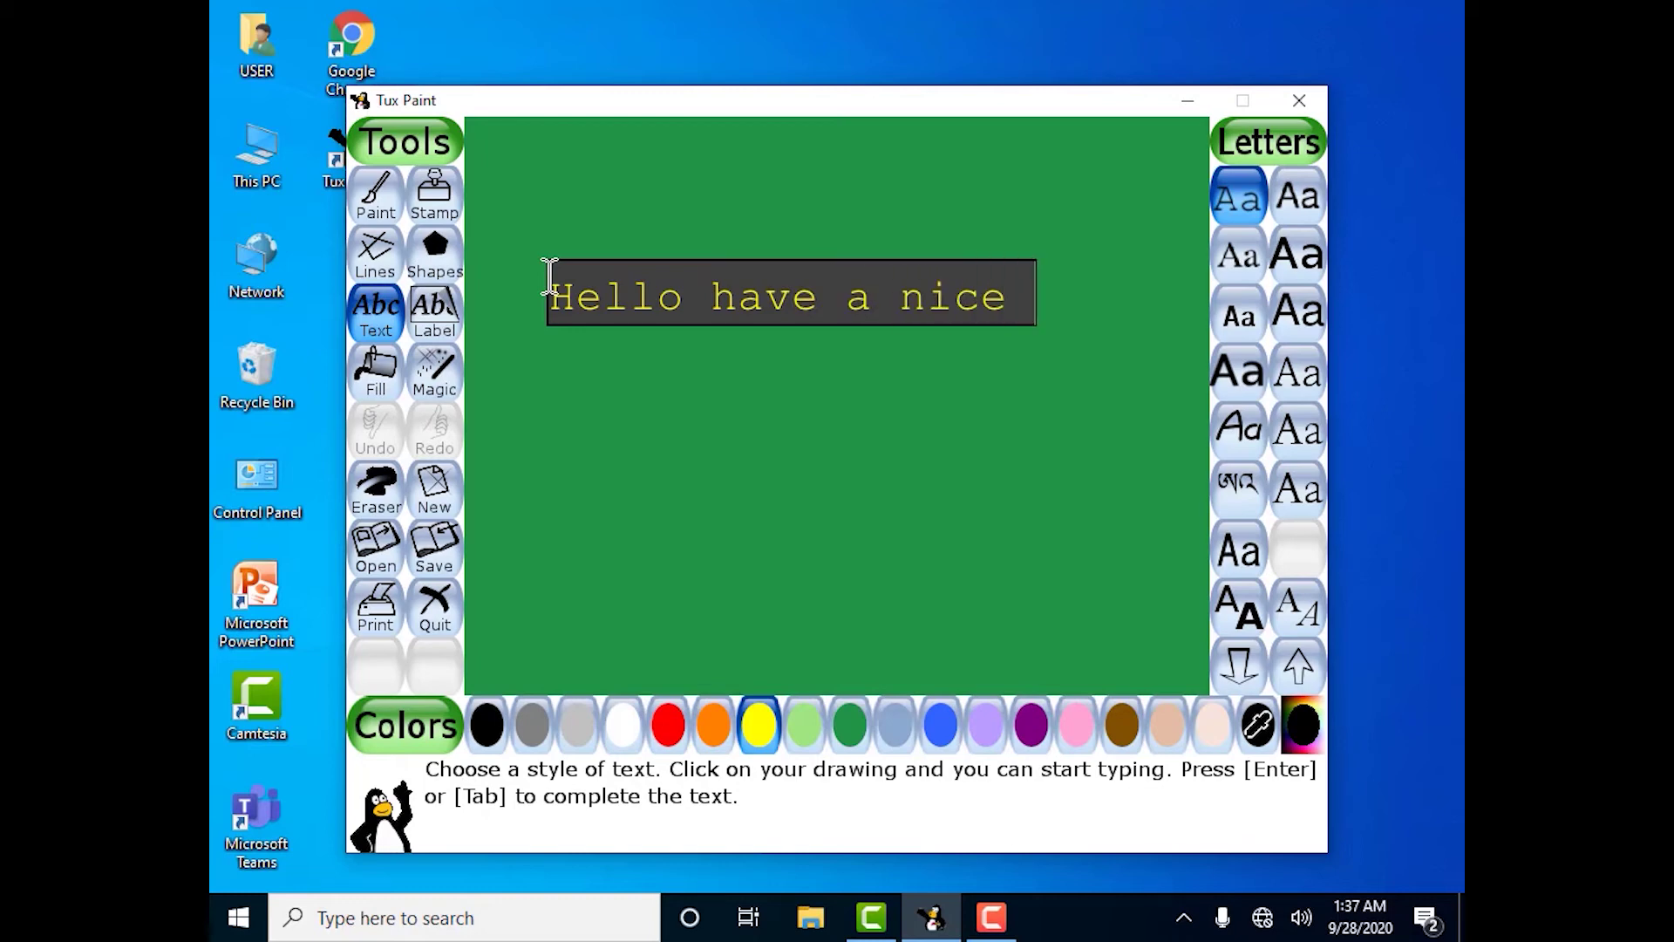
type("day")
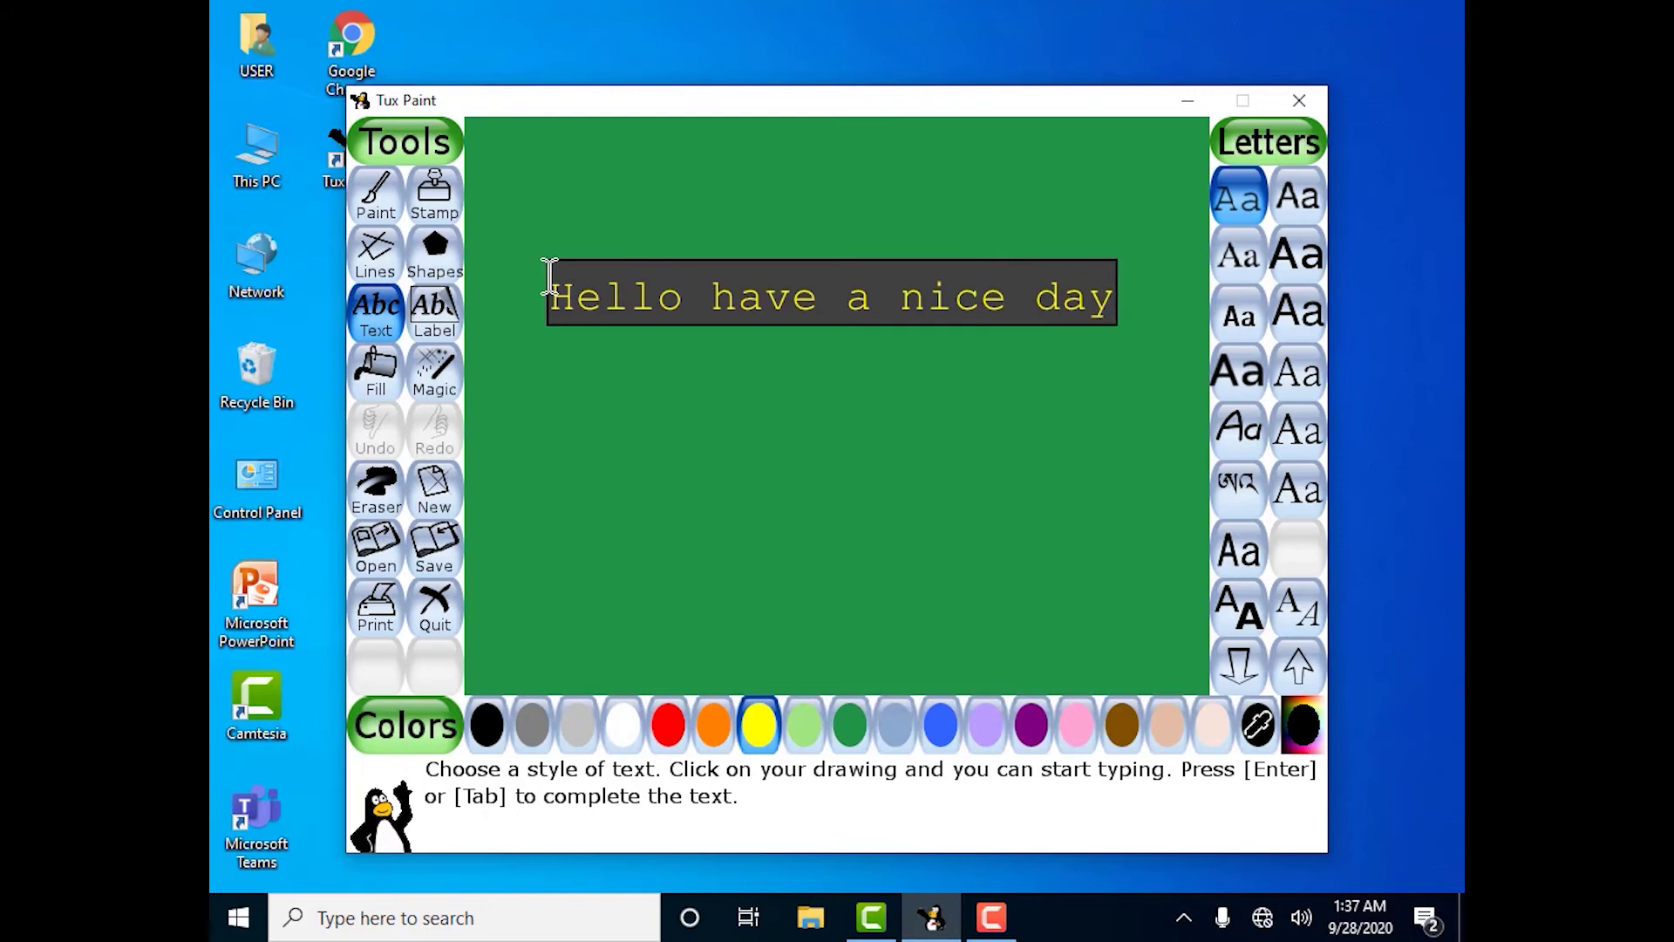
- Apply the Drip magic effect along the whole line of yellow text
left_click(436, 375)
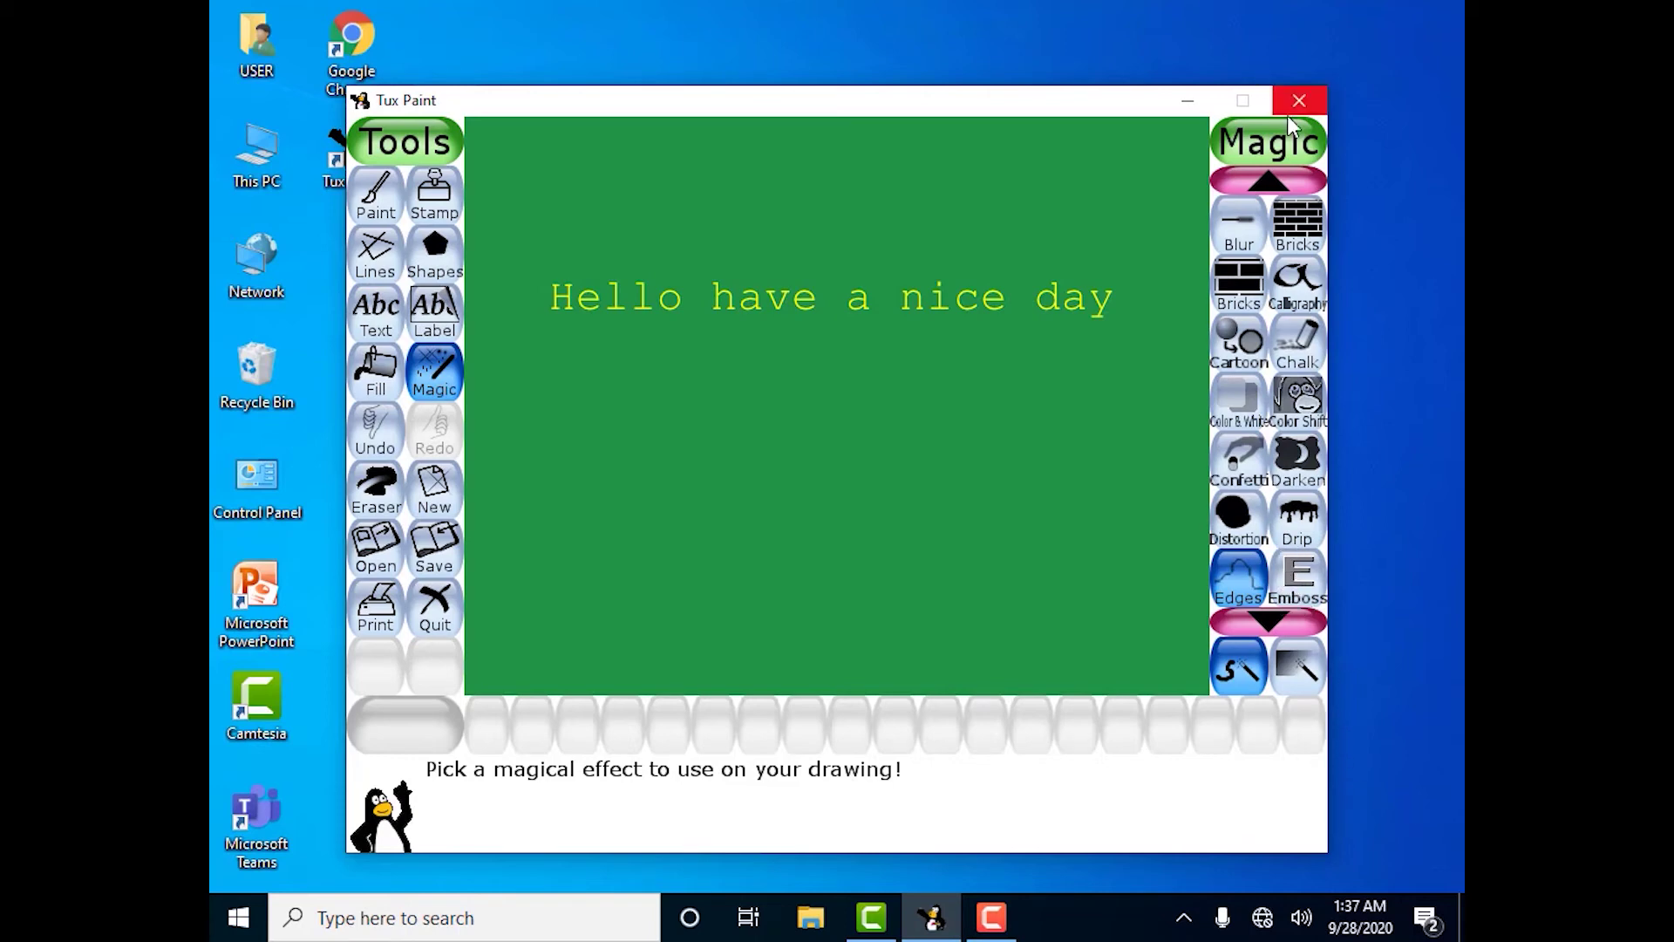
left_click(1304, 519)
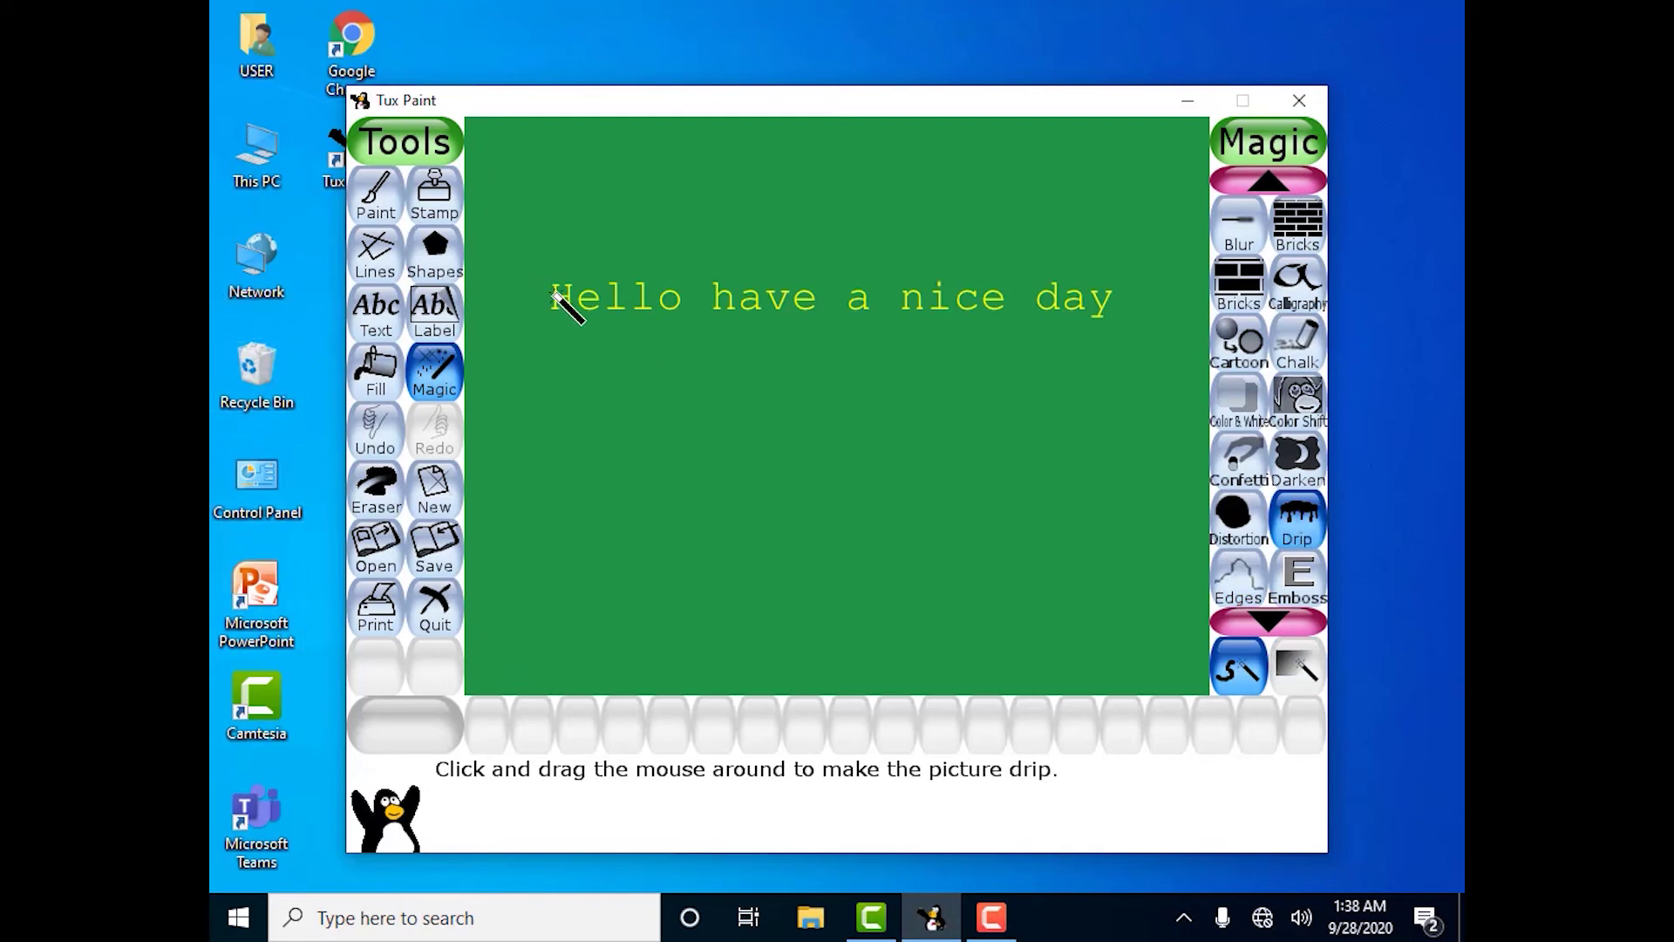
mouse_move(572, 314)
left_mouse_down()
mouse_move(560, 283)
mouse_move(629, 317)
mouse_move(615, 302)
mouse_move(948, 284)
mouse_move(926, 307)
mouse_move(1000, 291)
left_mouse_up()
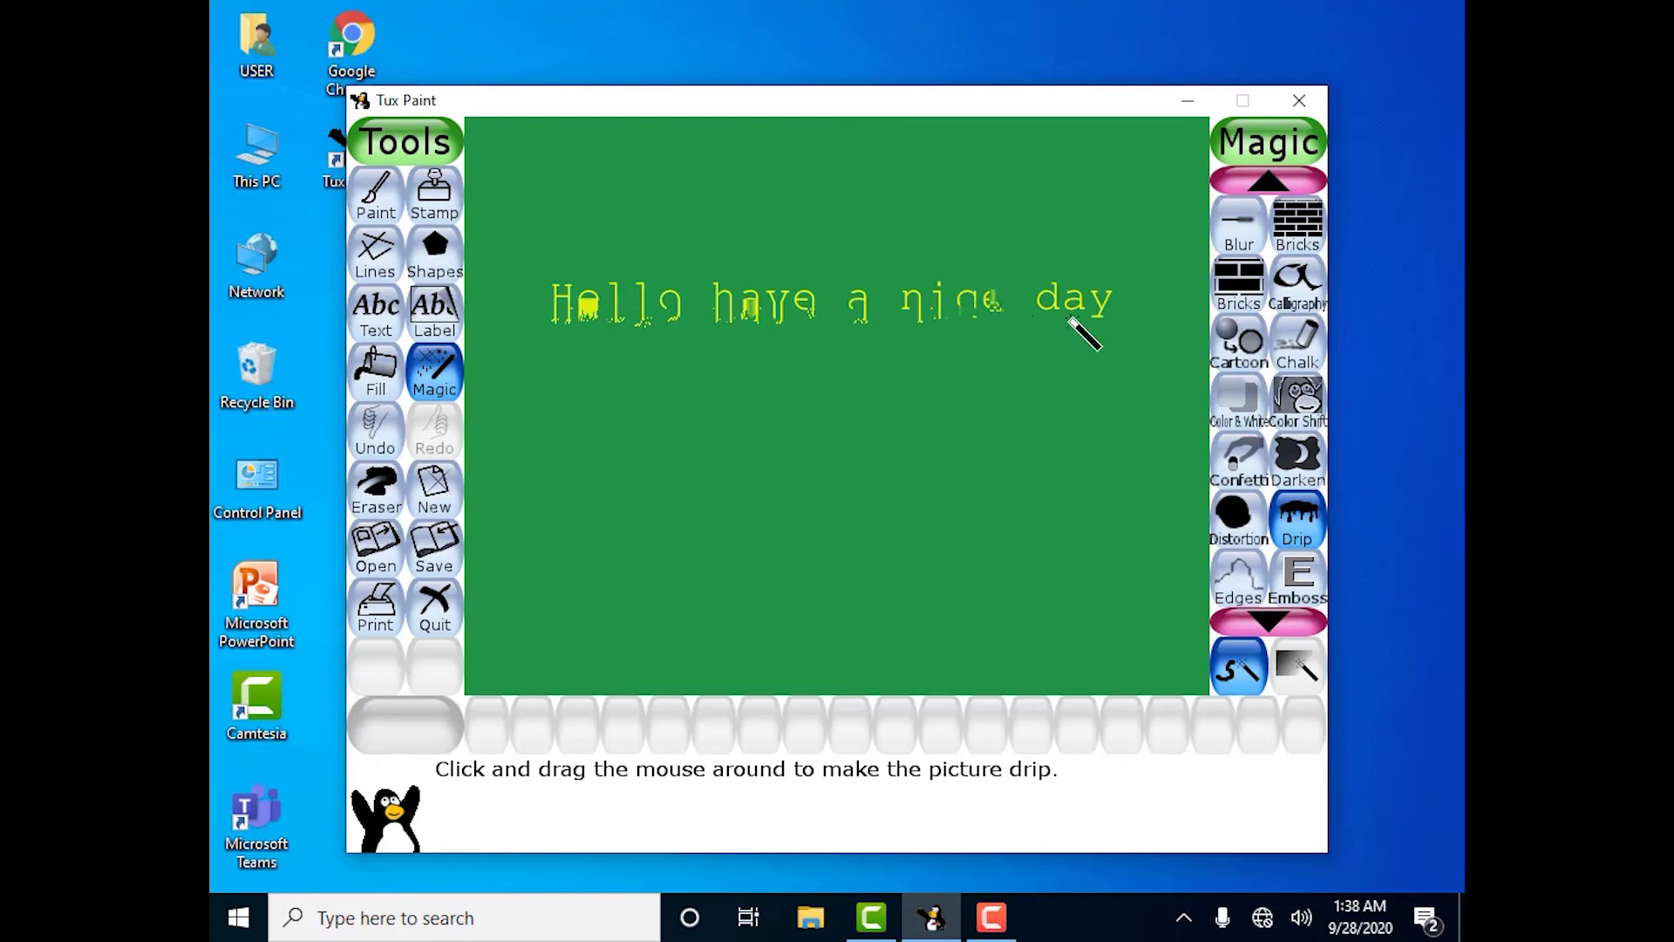
mouse_move(1057, 305)
left_mouse_down()
mouse_move(1164, 302)
mouse_move(1111, 318)
left_mouse_up()
- Start a new drawing with a white background, saving the current picture first
left_click(440, 489)
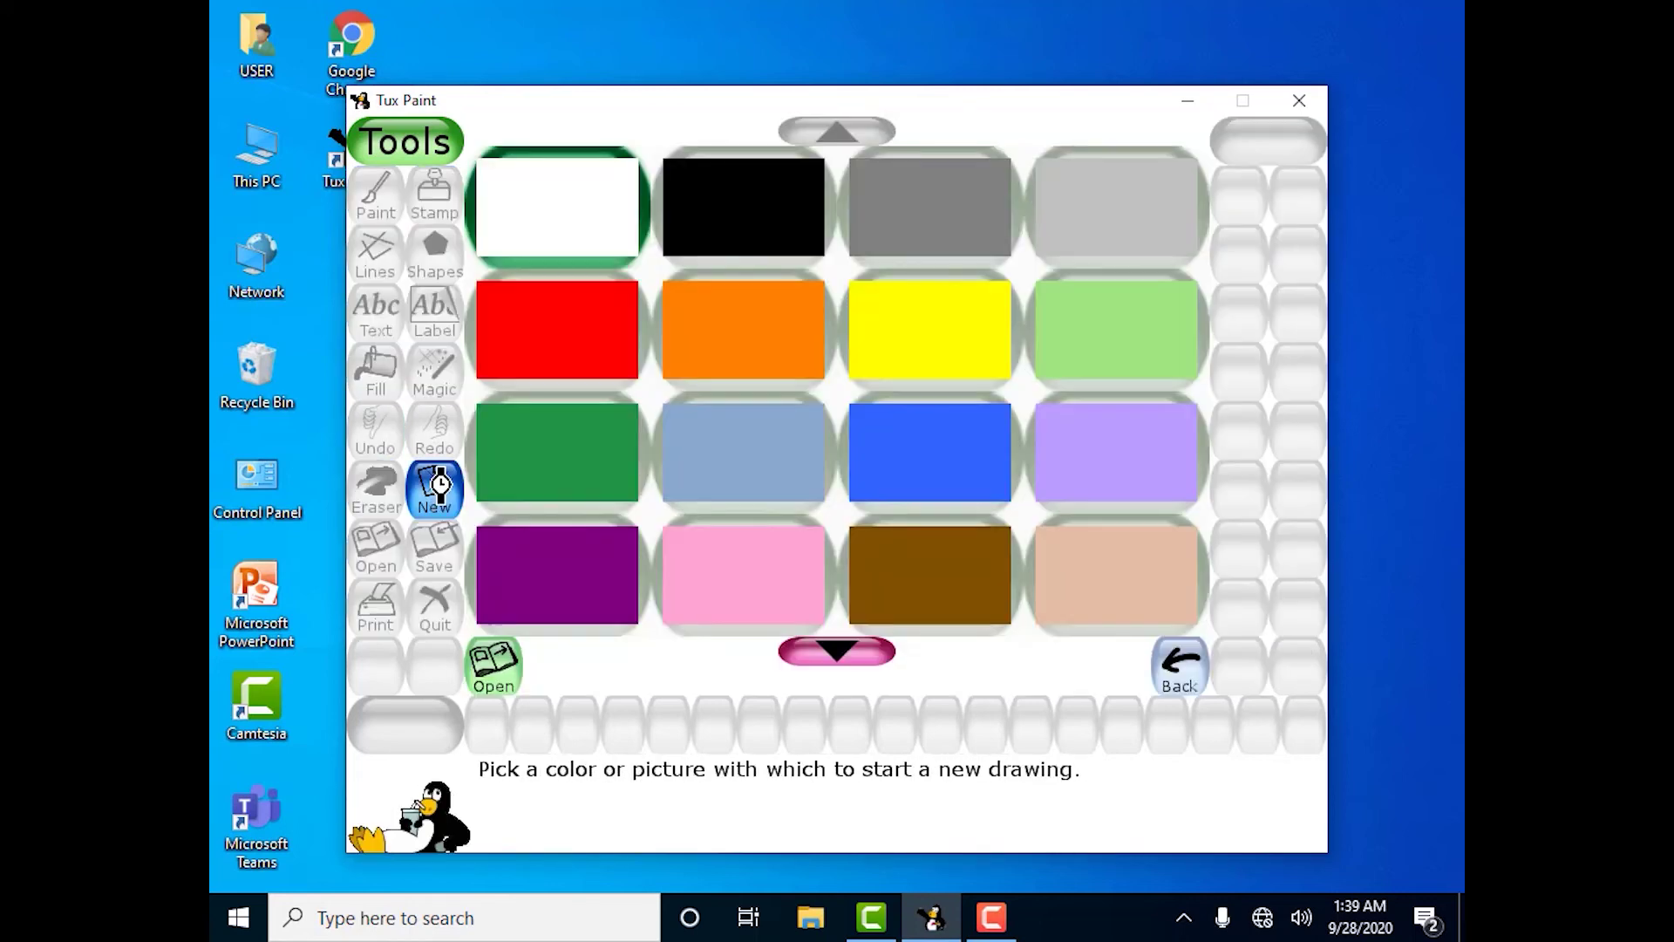
left_click(492, 668)
left_click(600, 427)
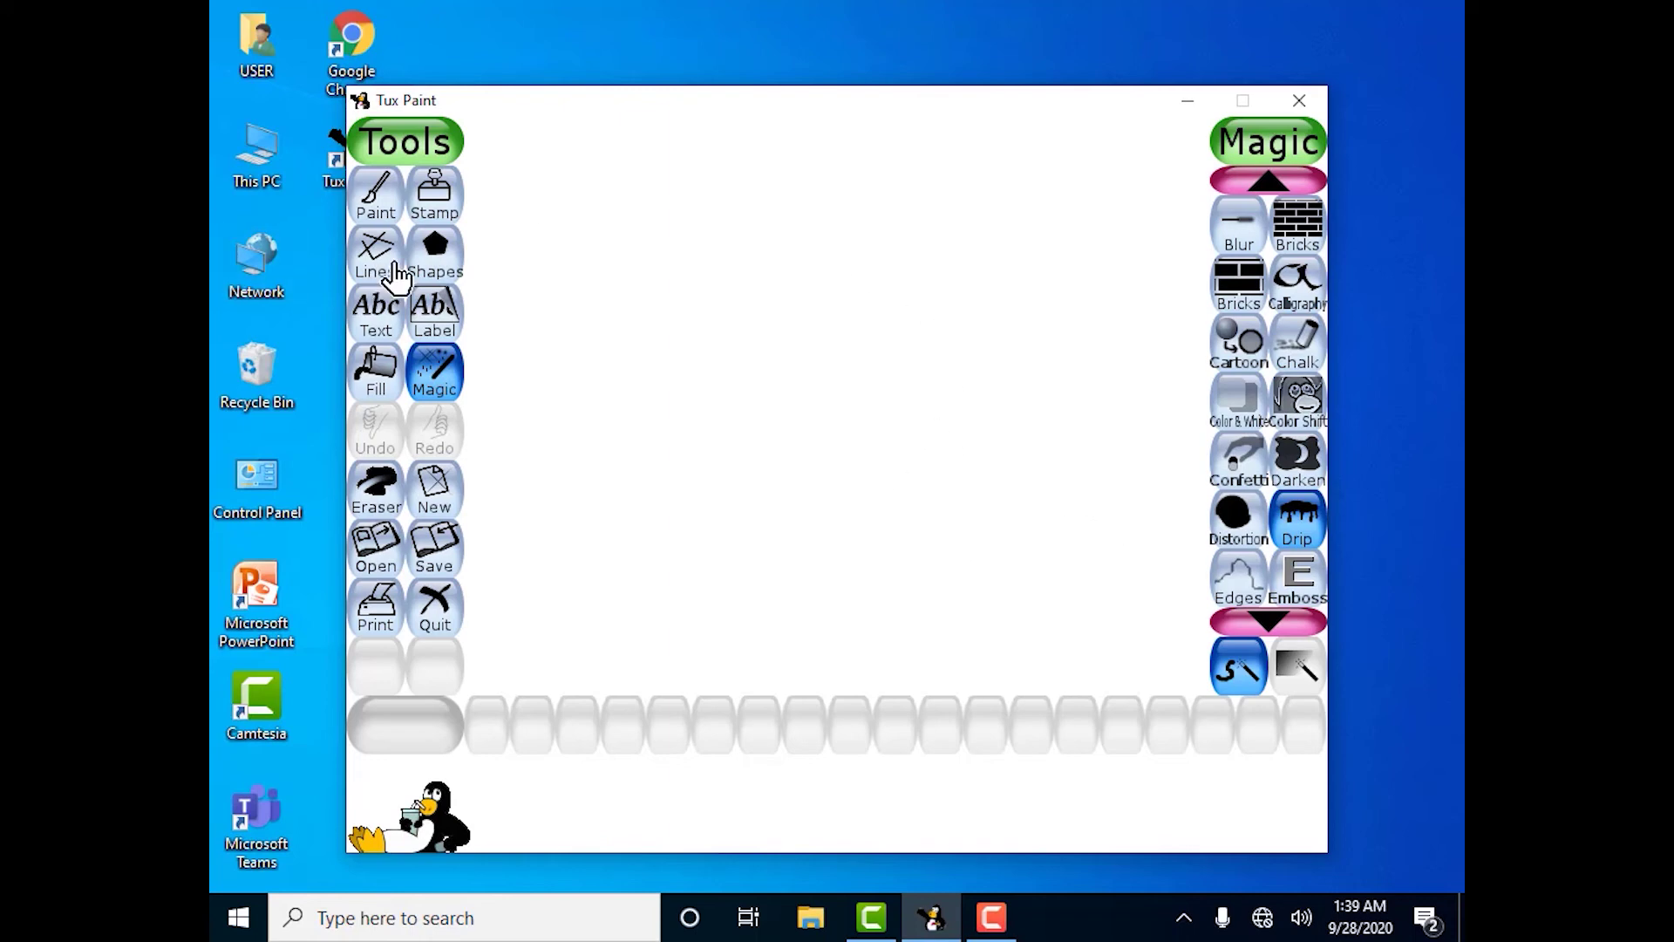
- Draw a solid purple octagon near the white canvas's upper-left corner and a smaller one diagonally below it to the right
left_click(433, 253)
left_click(1297, 222)
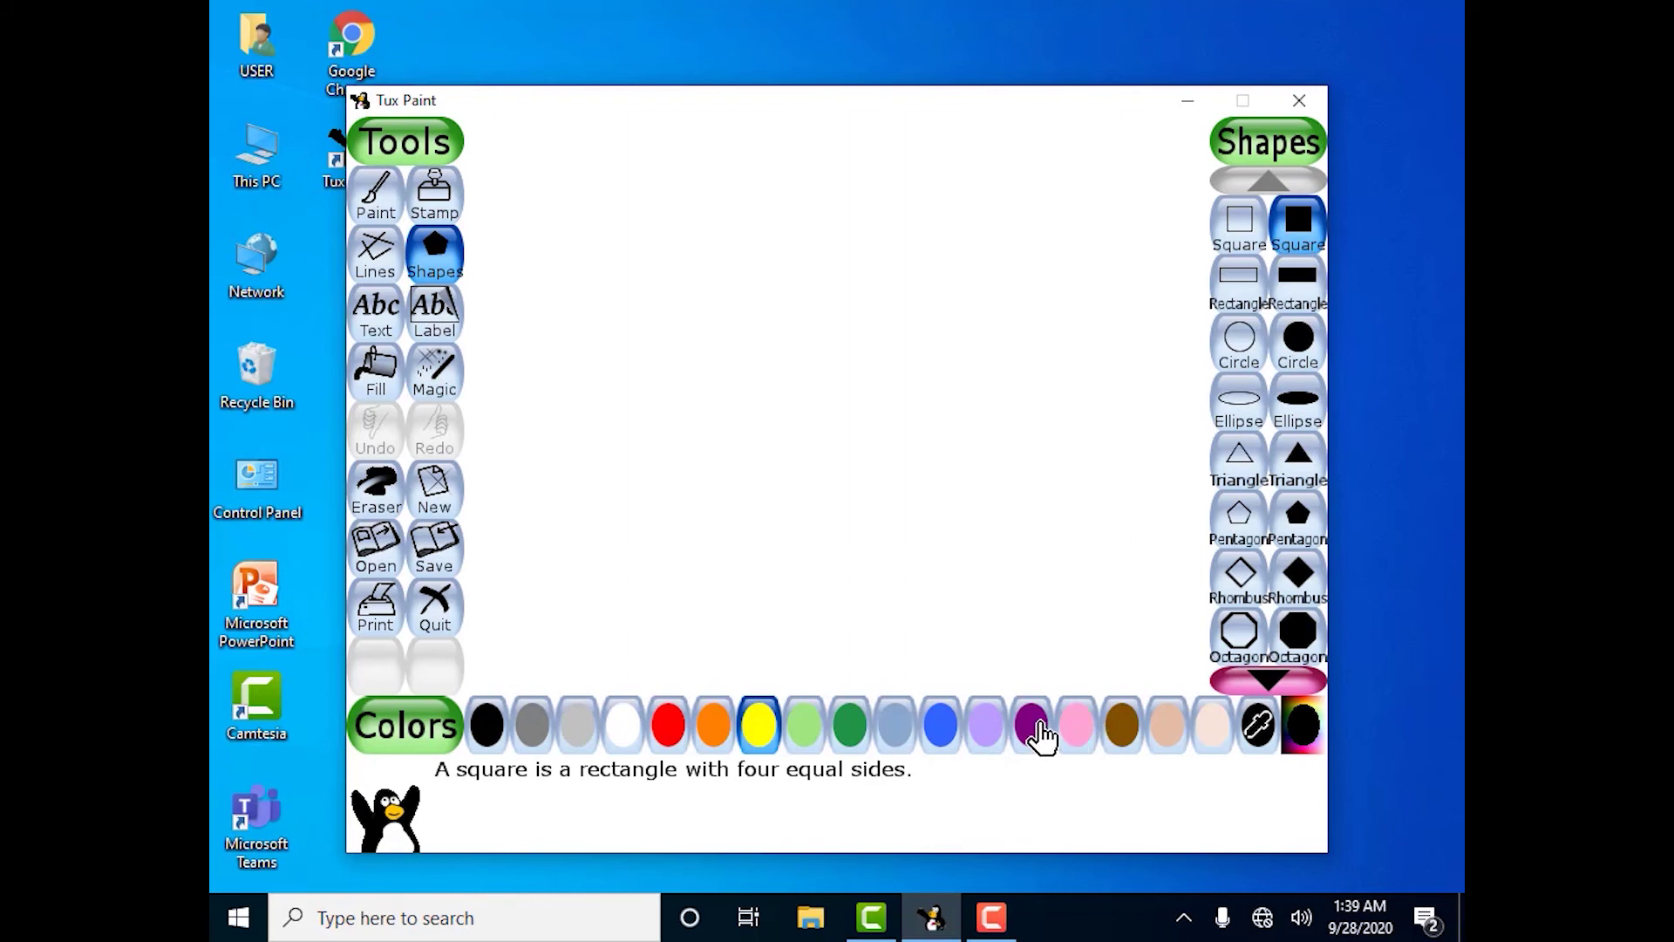
left_click(1033, 728)
left_click(1303, 644)
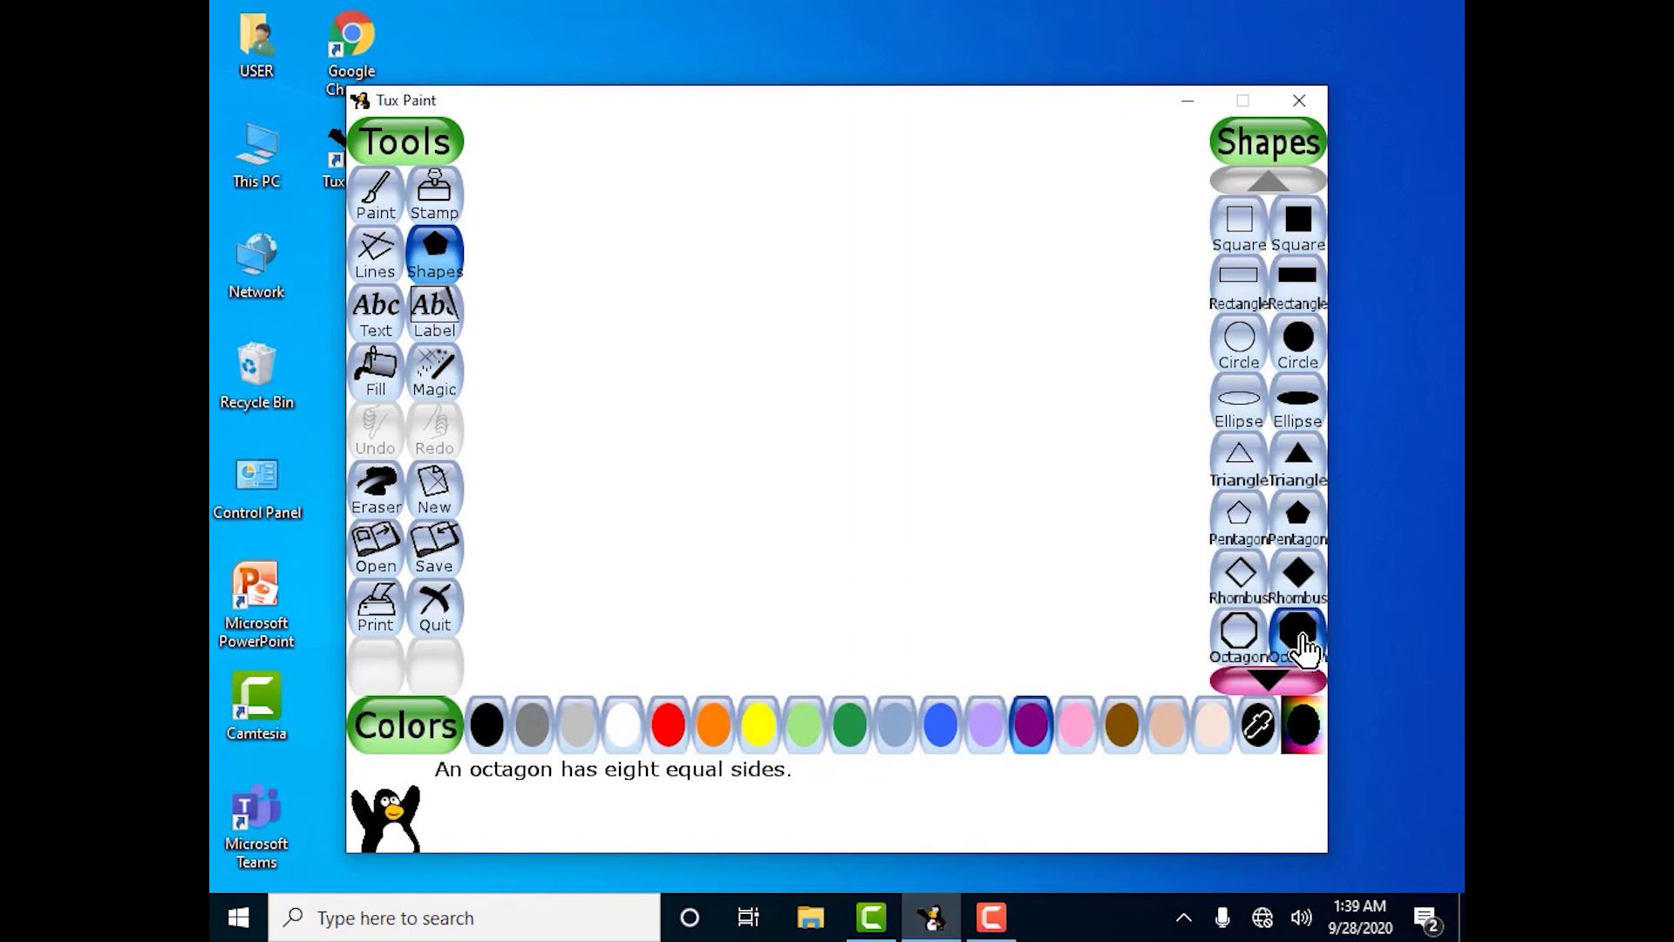
left_click_drag(575, 209, 631, 305)
left_click(615, 191)
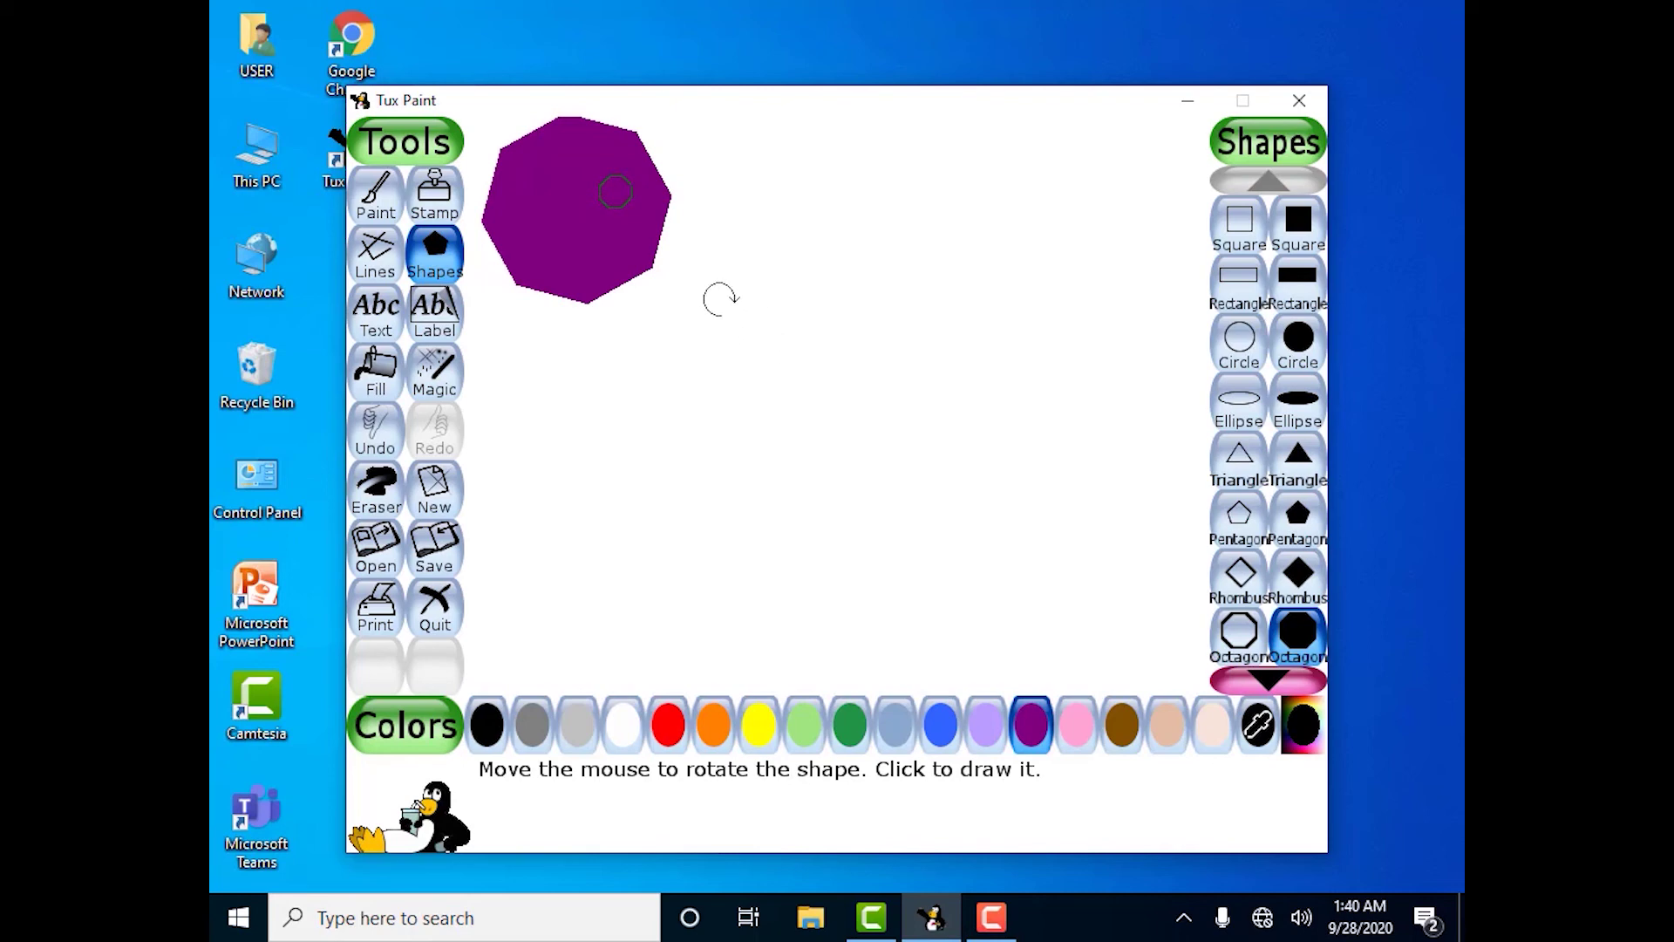
left_click(600, 193)
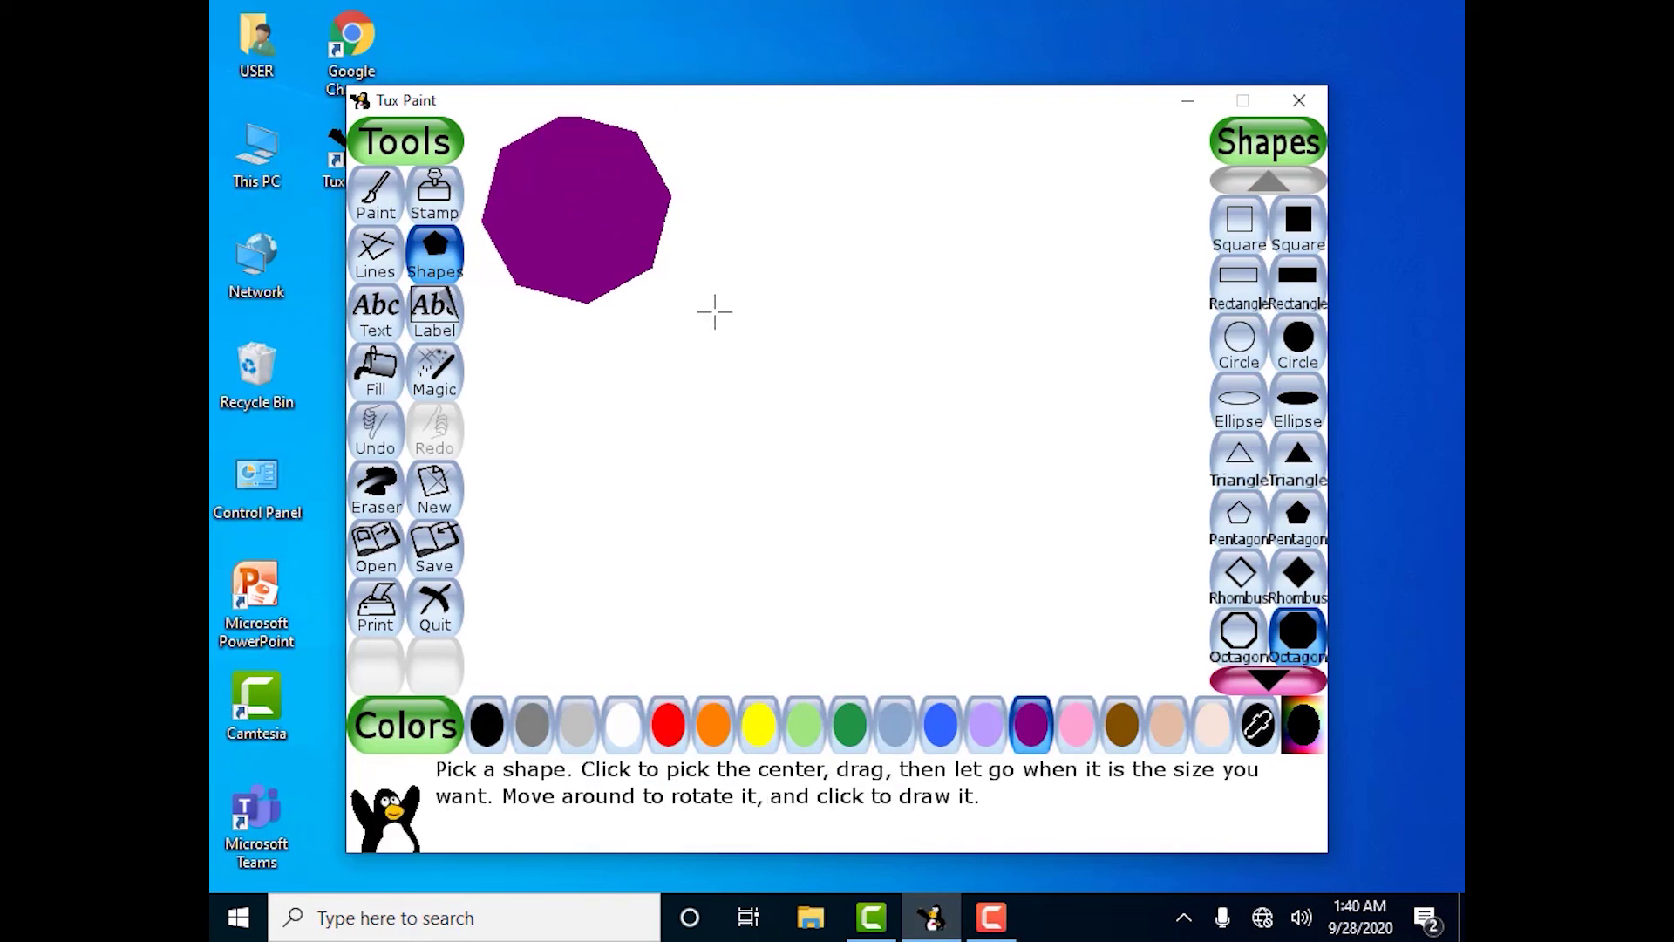
left_click_drag(714, 311, 785, 355)
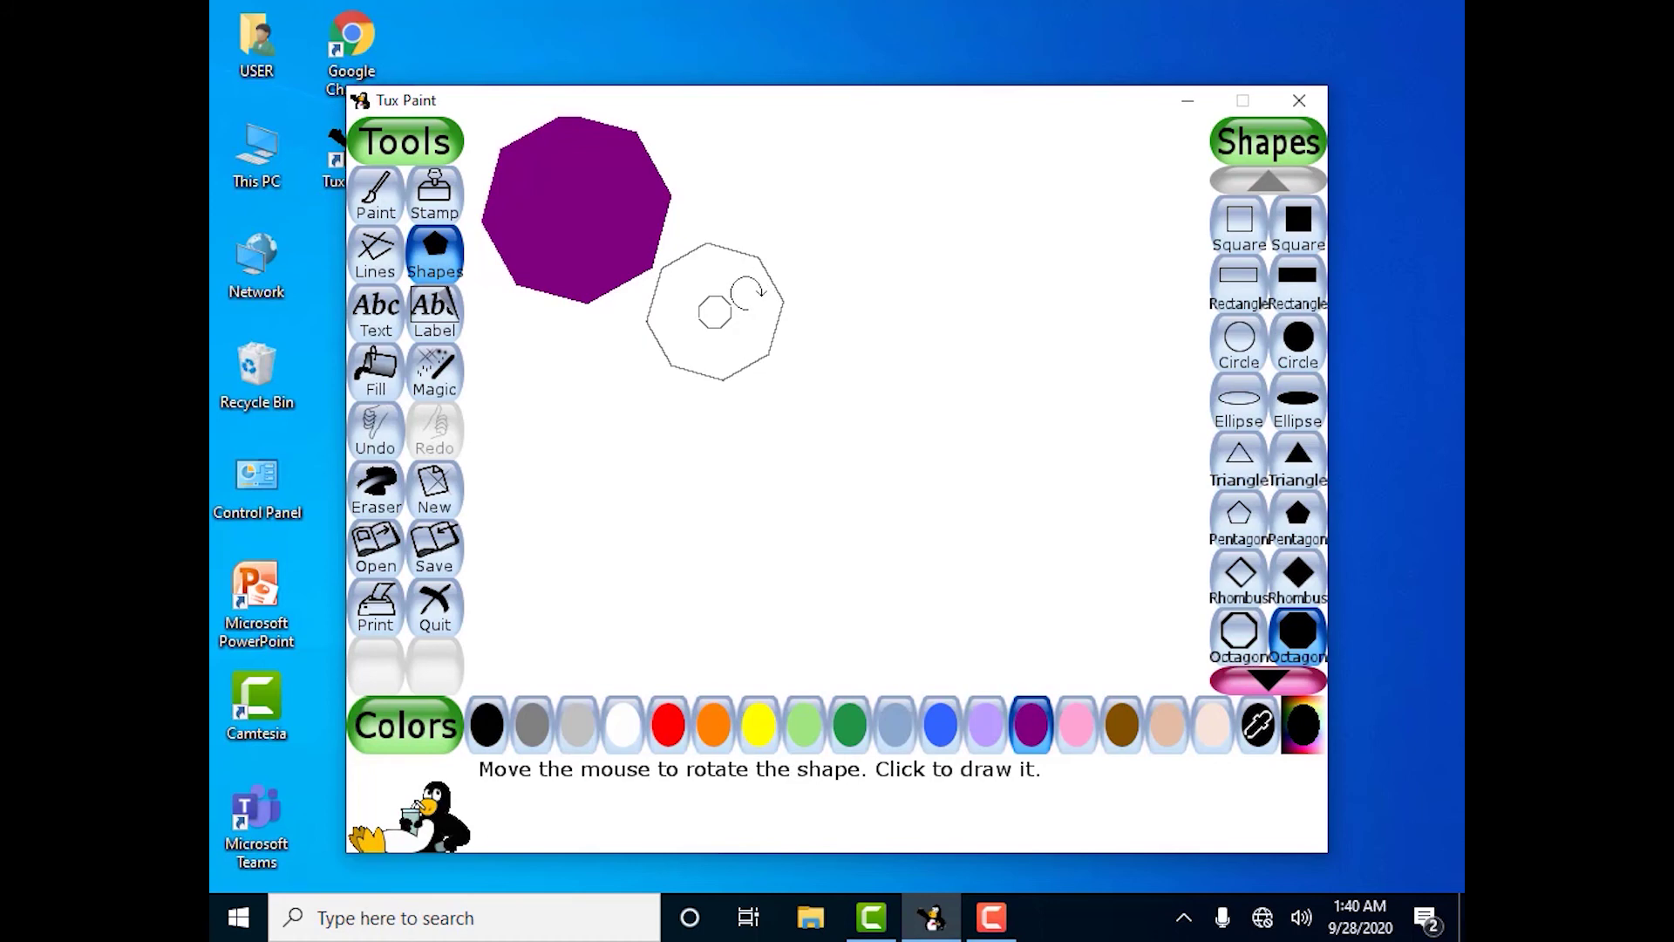
left_click(747, 288)
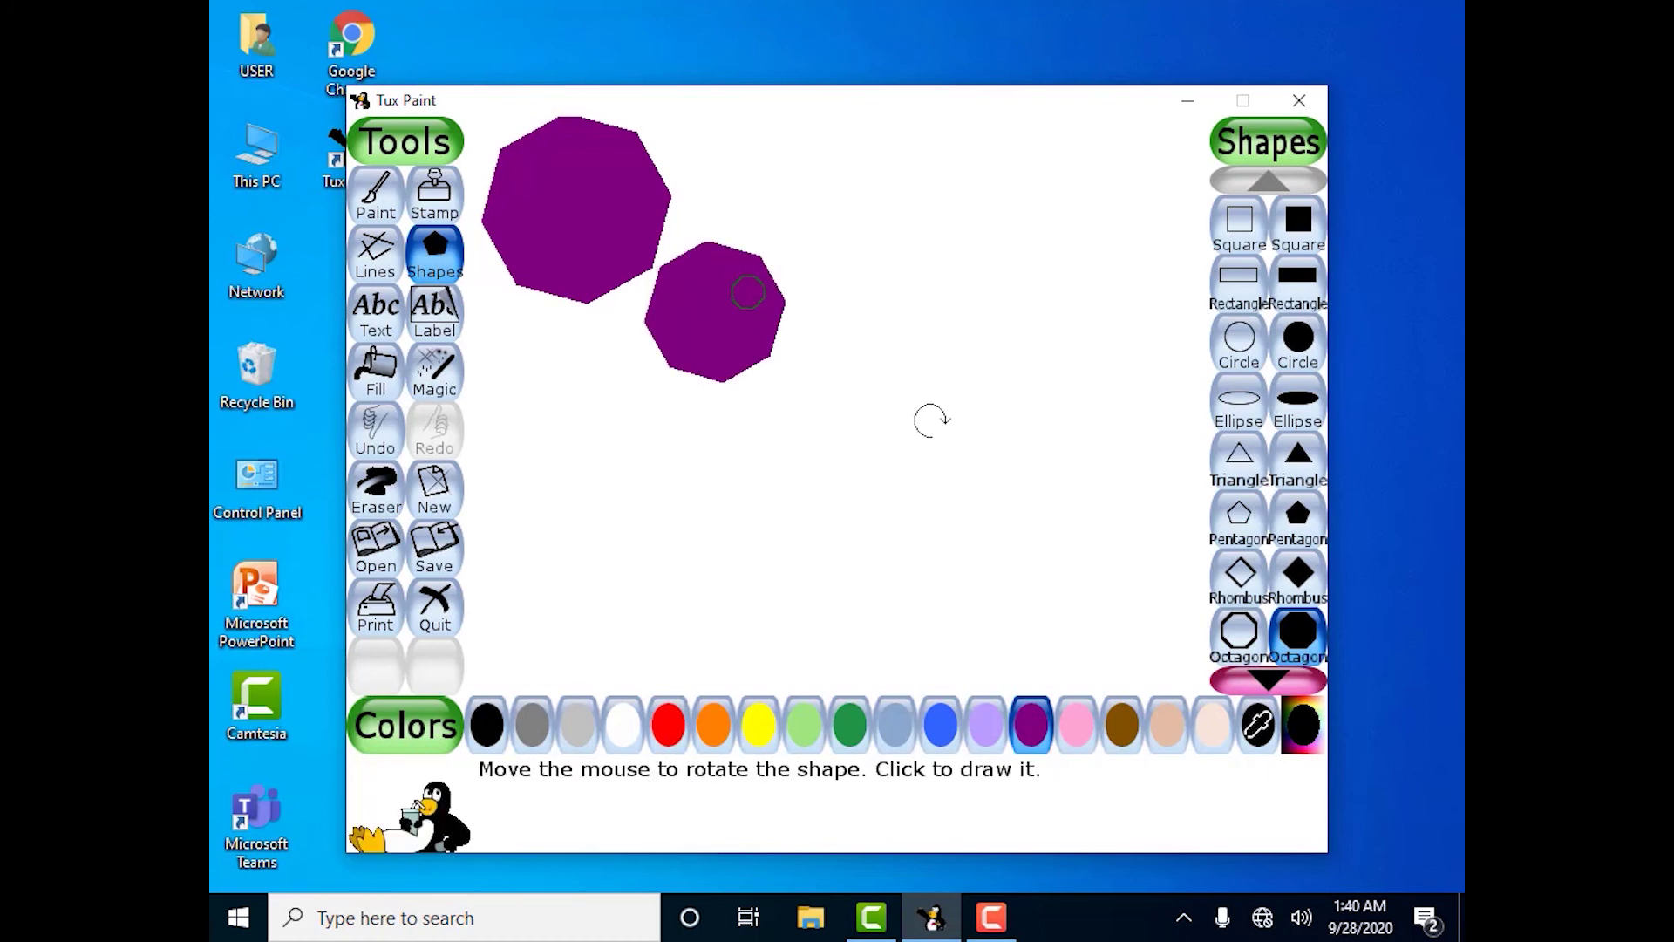